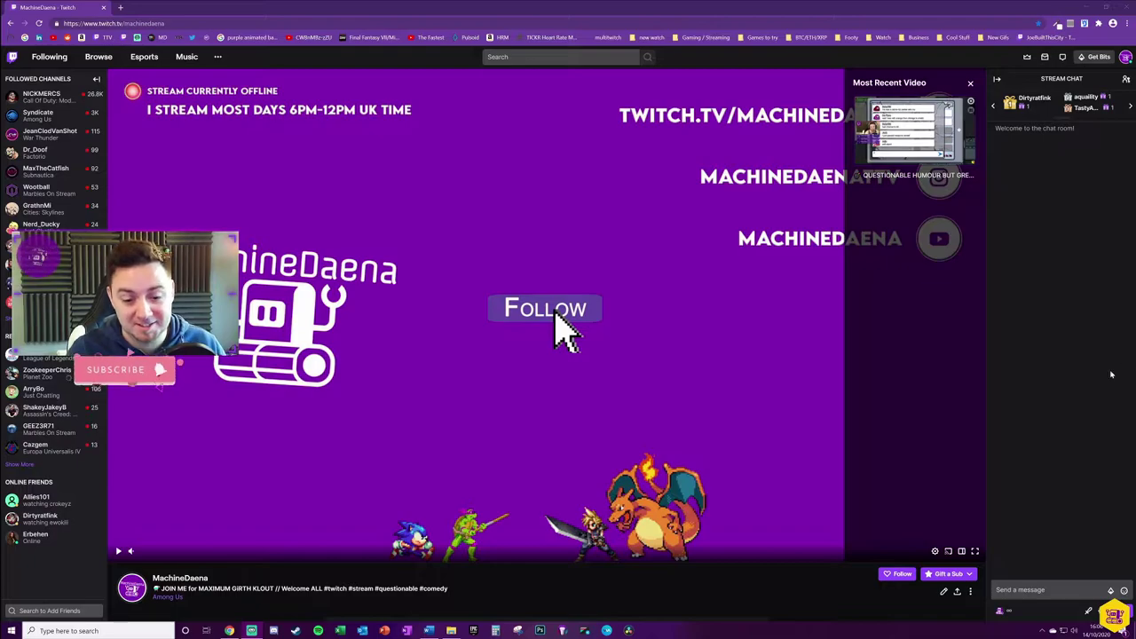
Write the message "/me YOUR LOVELY TEXT" in the stream chat, highlight its /me prefix and send it.
click(1020, 590)
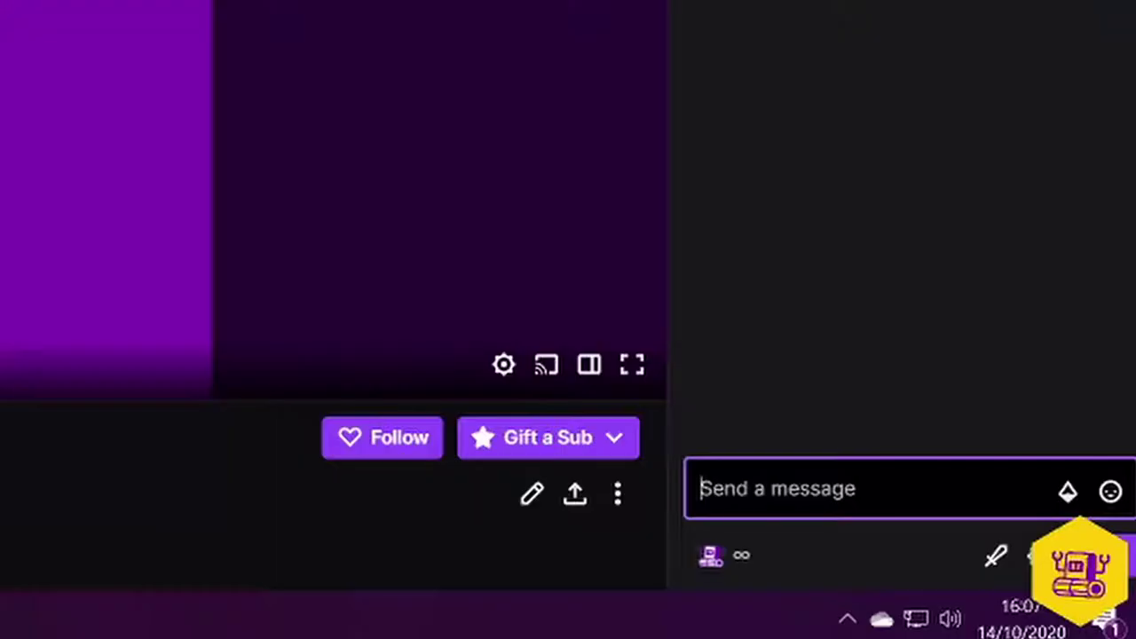
text(/me )
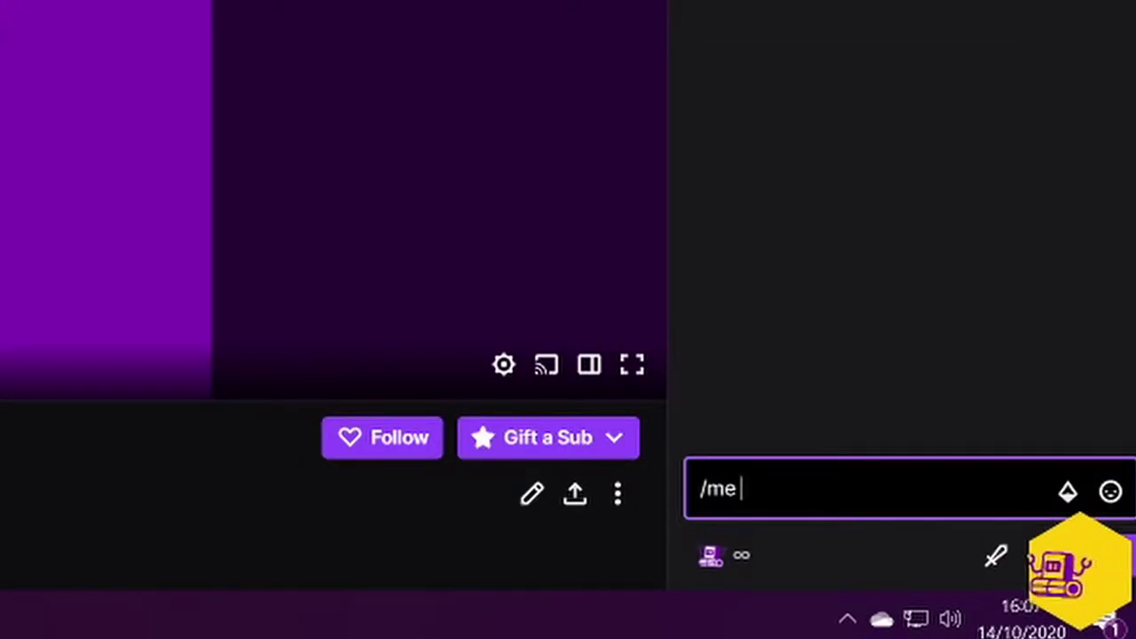
text(YOUR LOV)
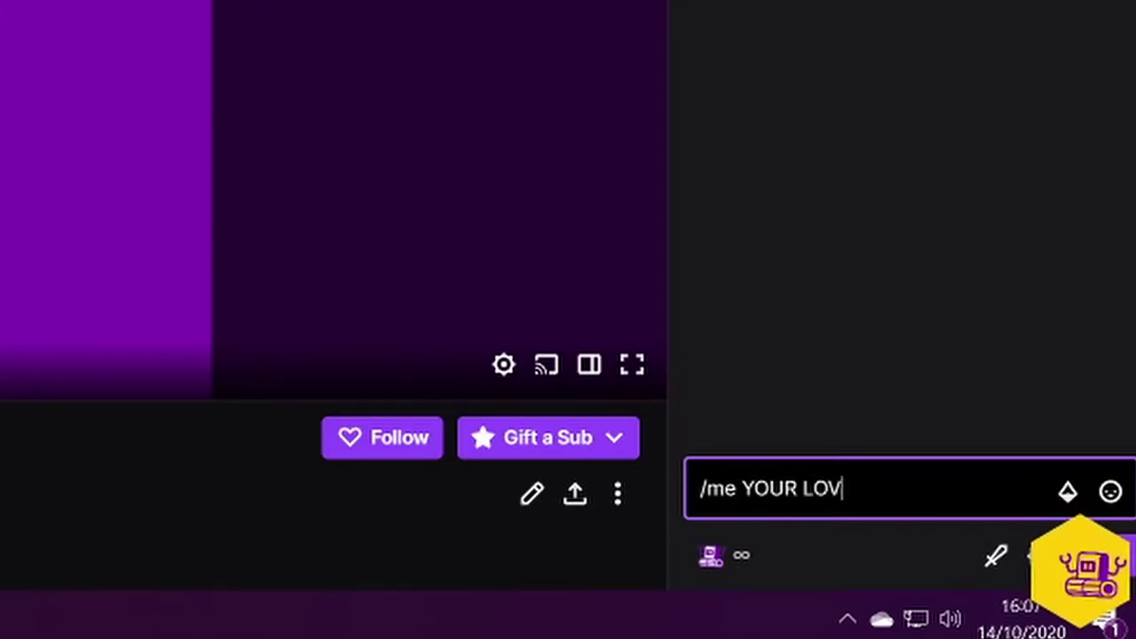
text(ELY TEXT)
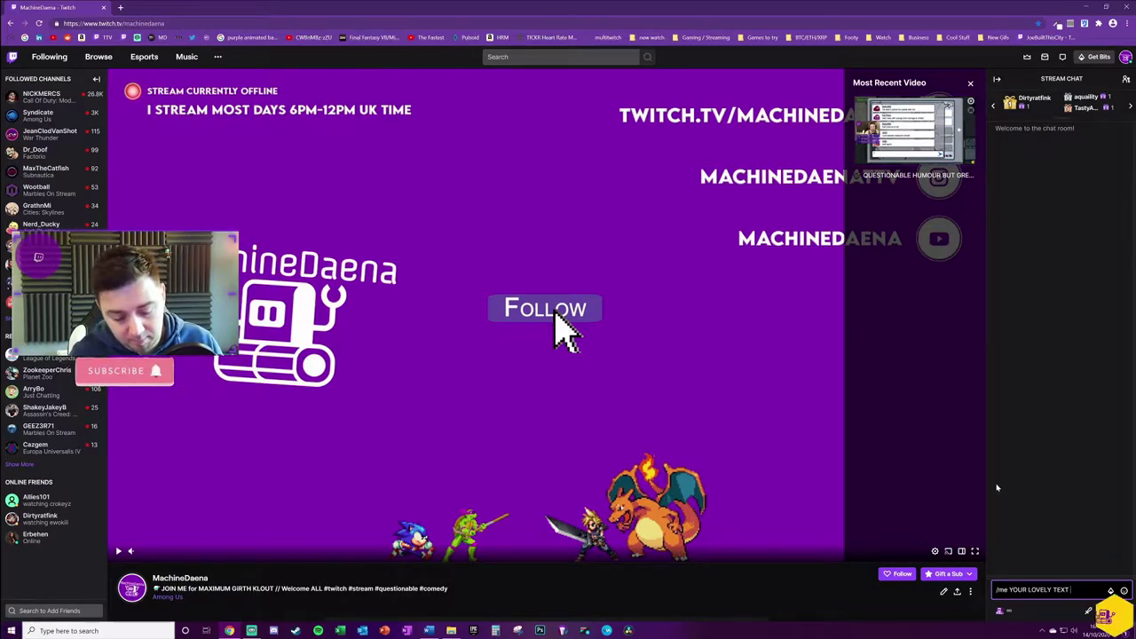
key(ctrl+shift+Left)
key(ctrl+shift+Left)
key(ctrl+shift+Left)
key(ctrl+shift+Left)
key(Right)
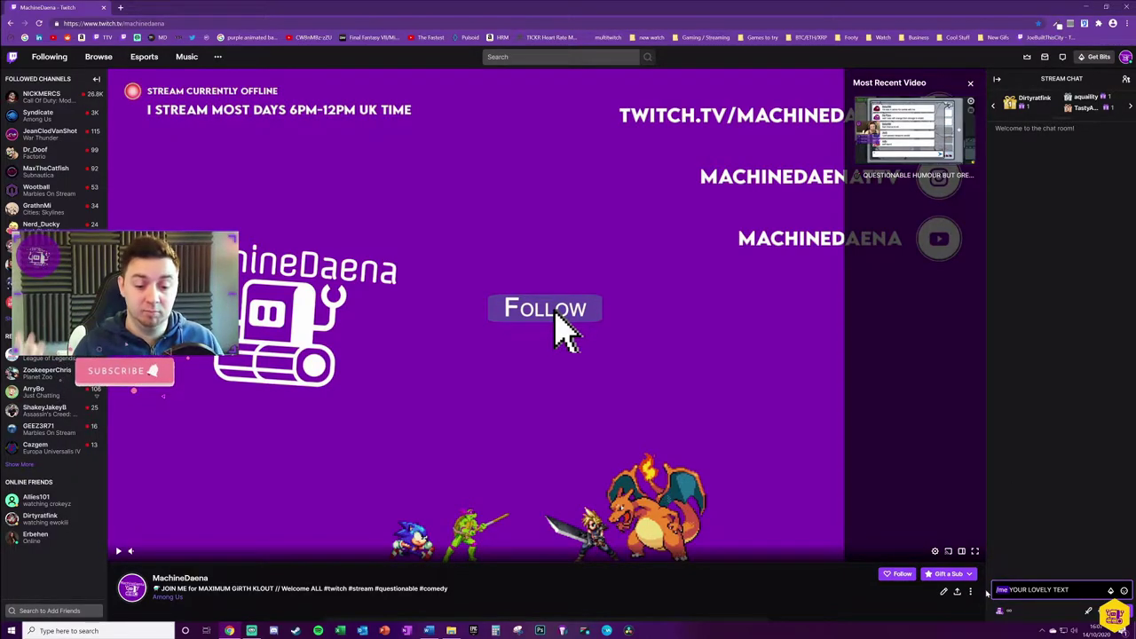
key(Return)
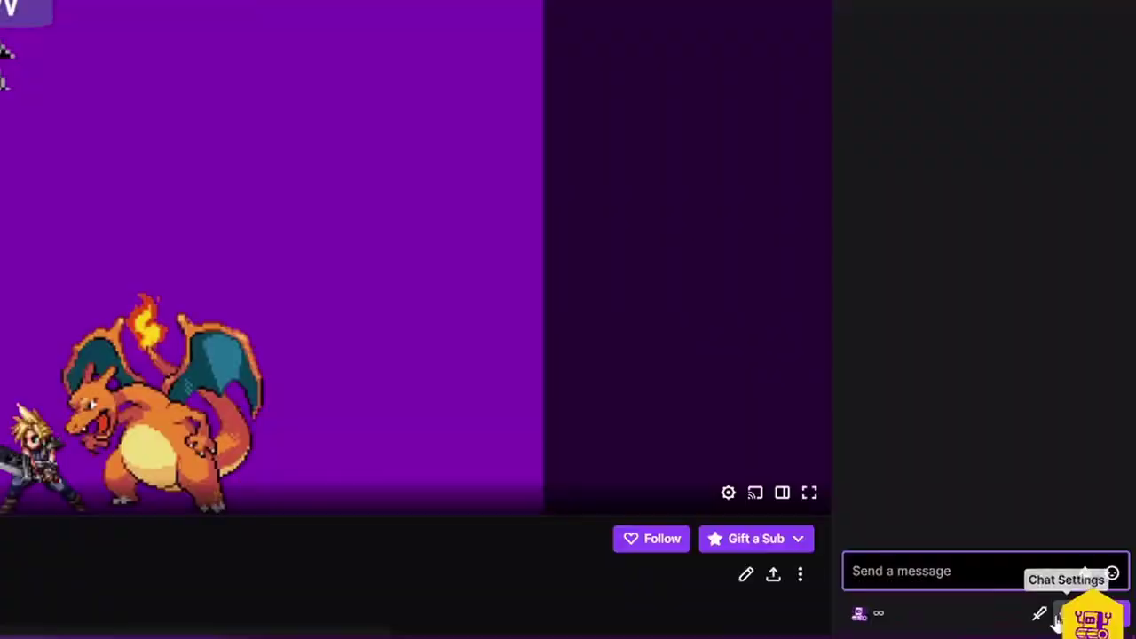
Open the identity options in the non-mod chat settings, view the Prime Gaming chat color settings and return to the channel page.
click(1058, 621)
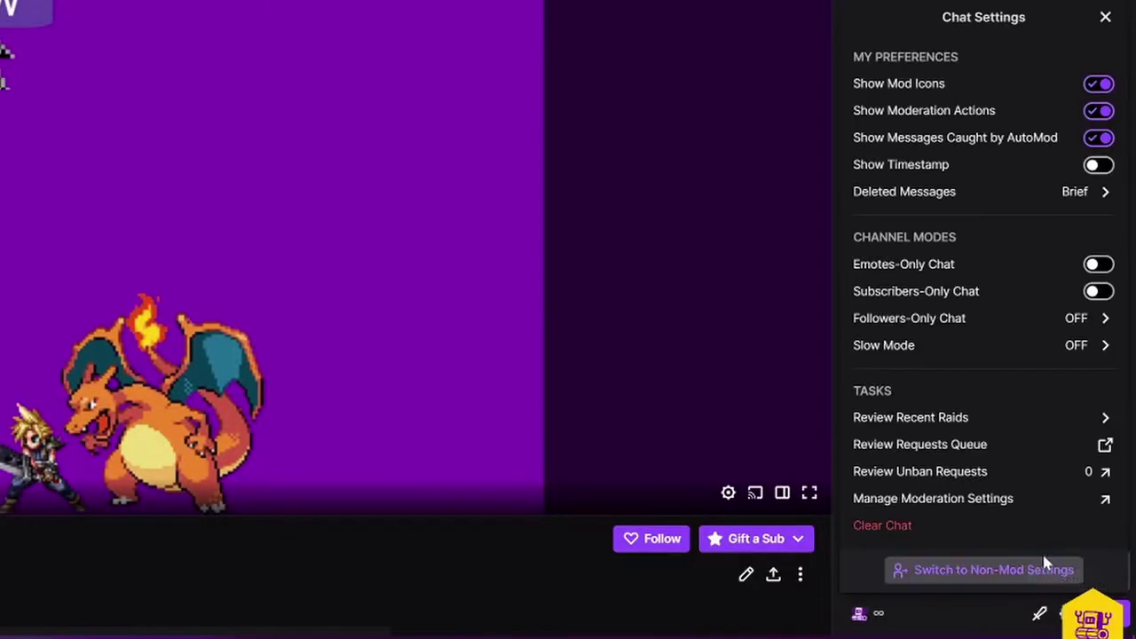
click(976, 573)
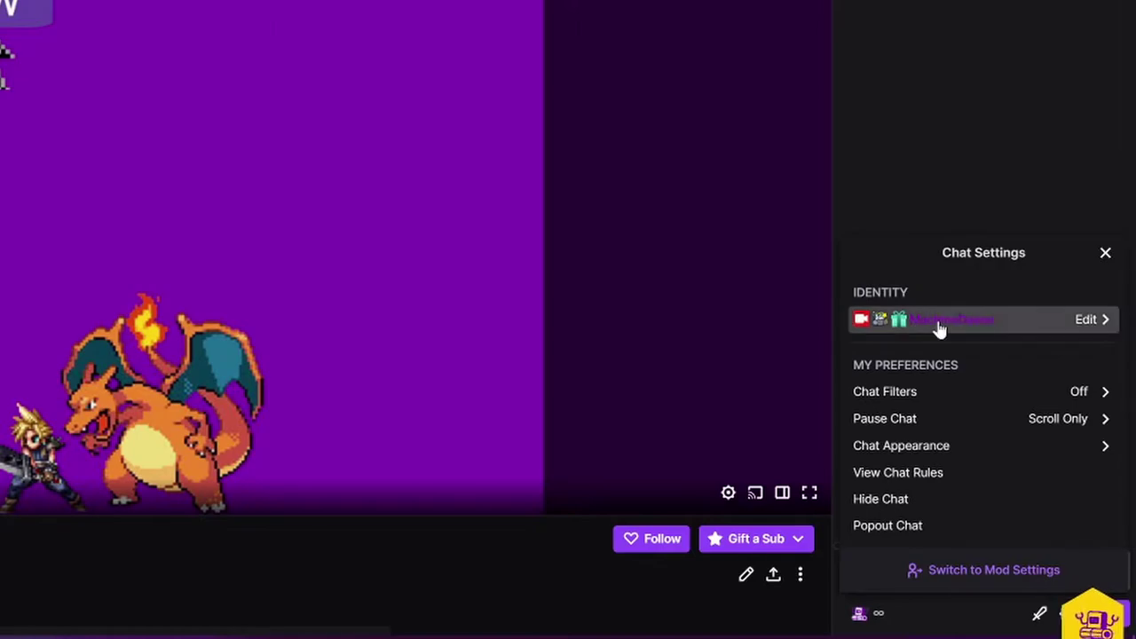
click(1103, 321)
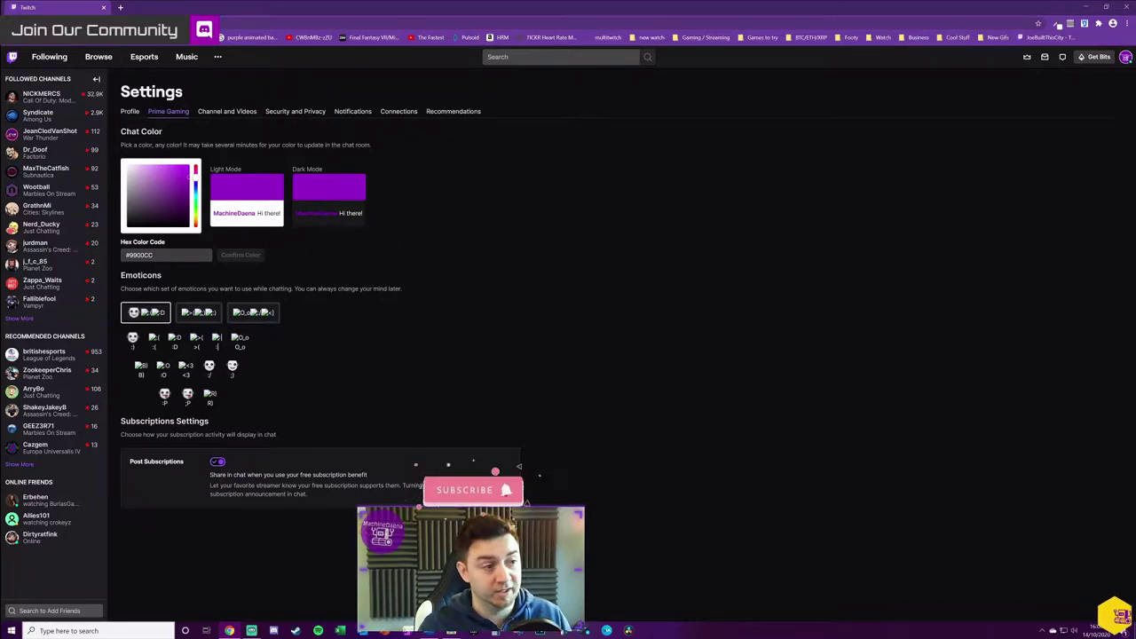
key(alt+Left)
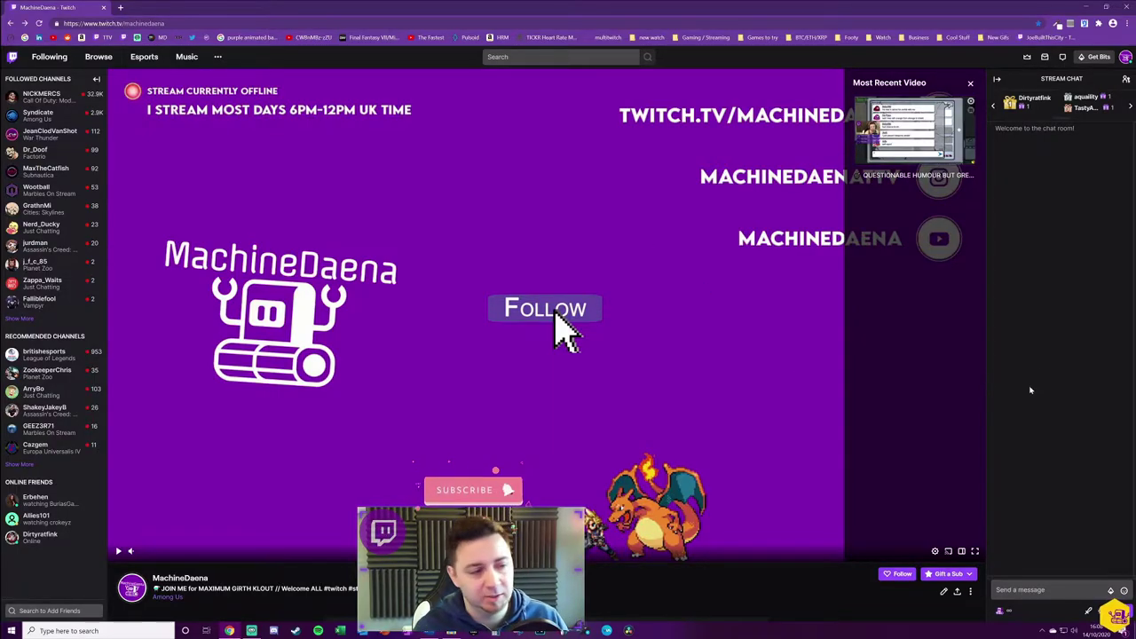
Open the Streamlabs Cloudbot custom commands page in a new tab using the Gaming / Streaming bookmarks.
click(118, 7)
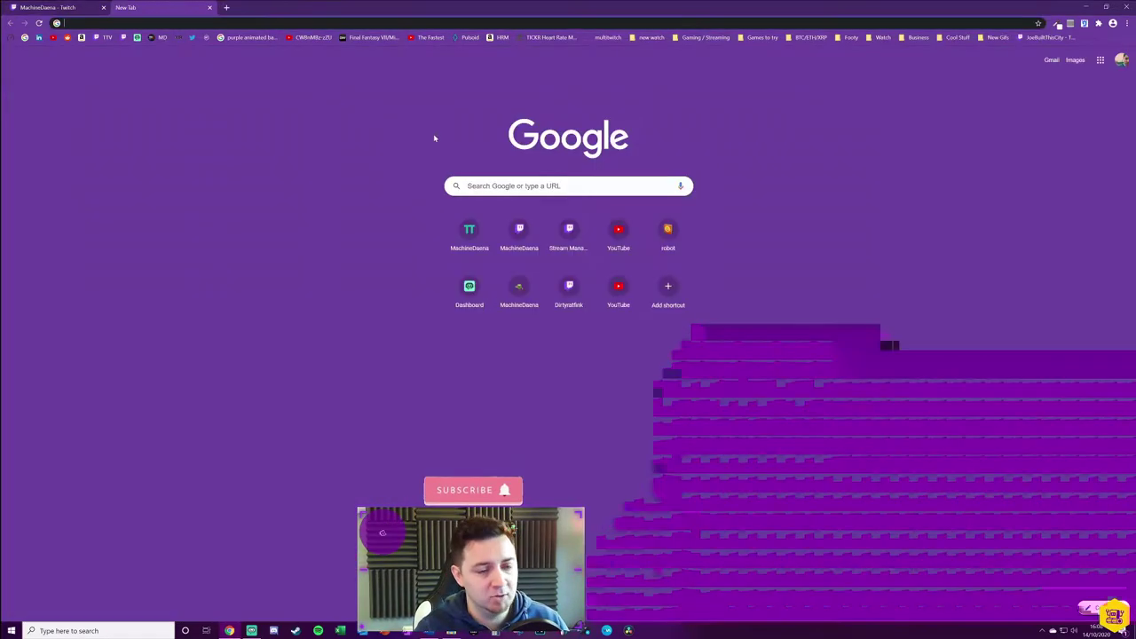
click(703, 37)
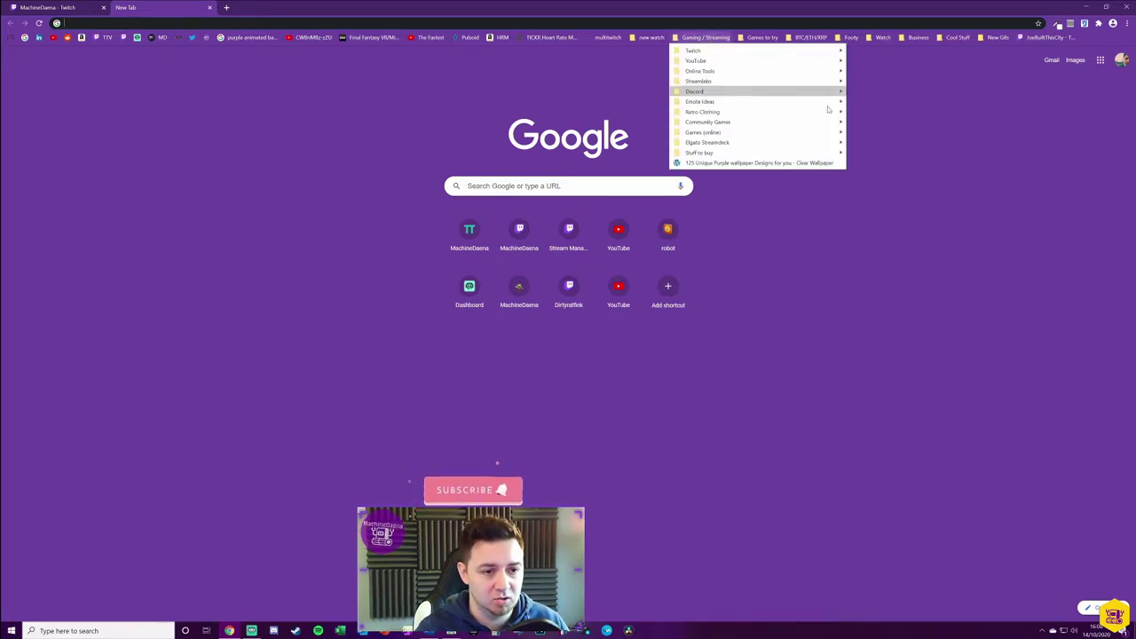
click(957, 232)
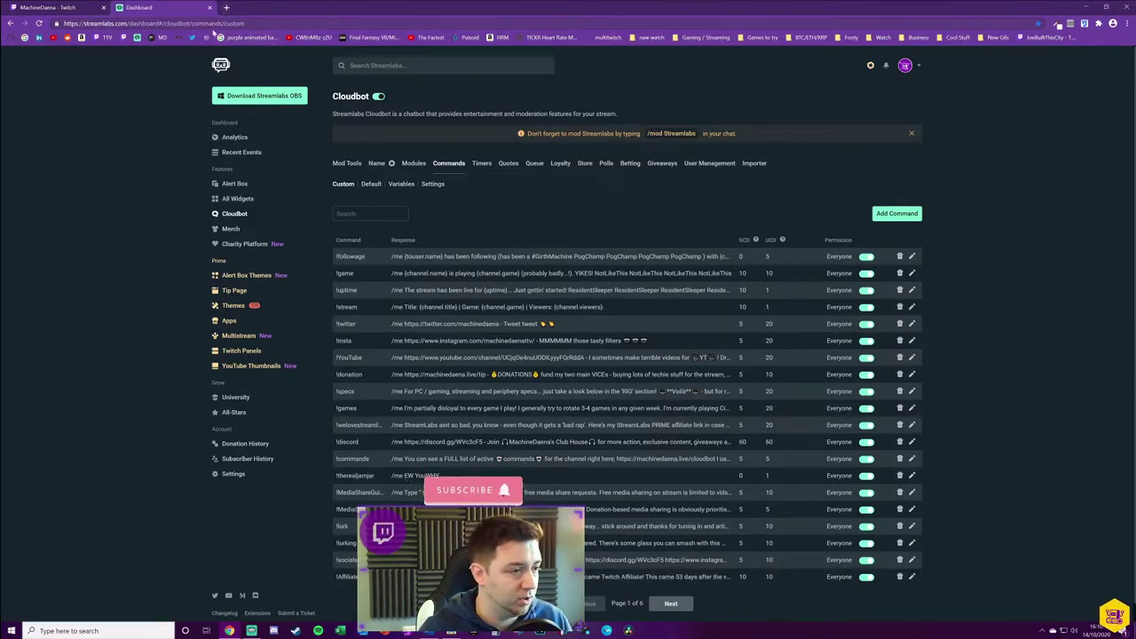
Switch to the Twitch past broadcast and examine the colored bot messages in its chat replay.
click(67, 12)
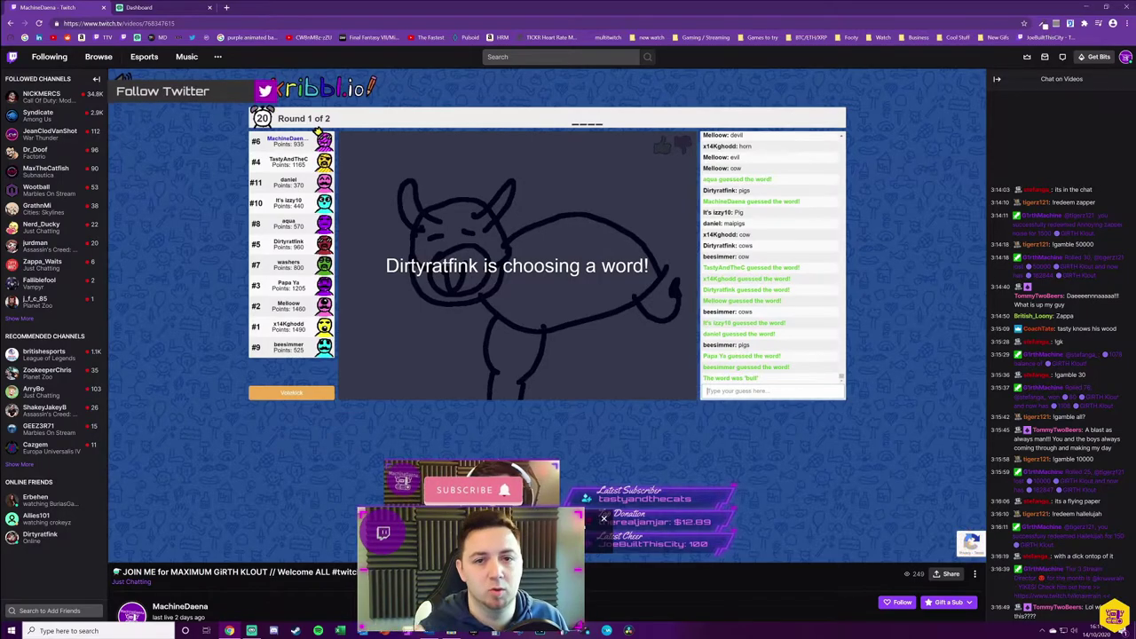
mouse_move(923, 385)
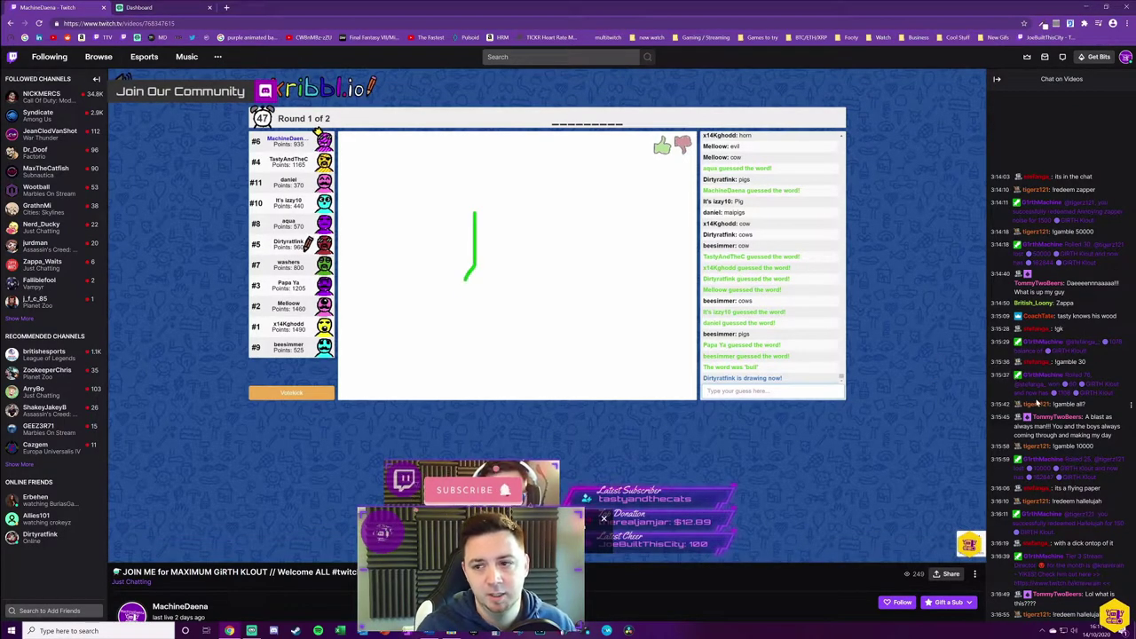
mouse_move(893, 317)
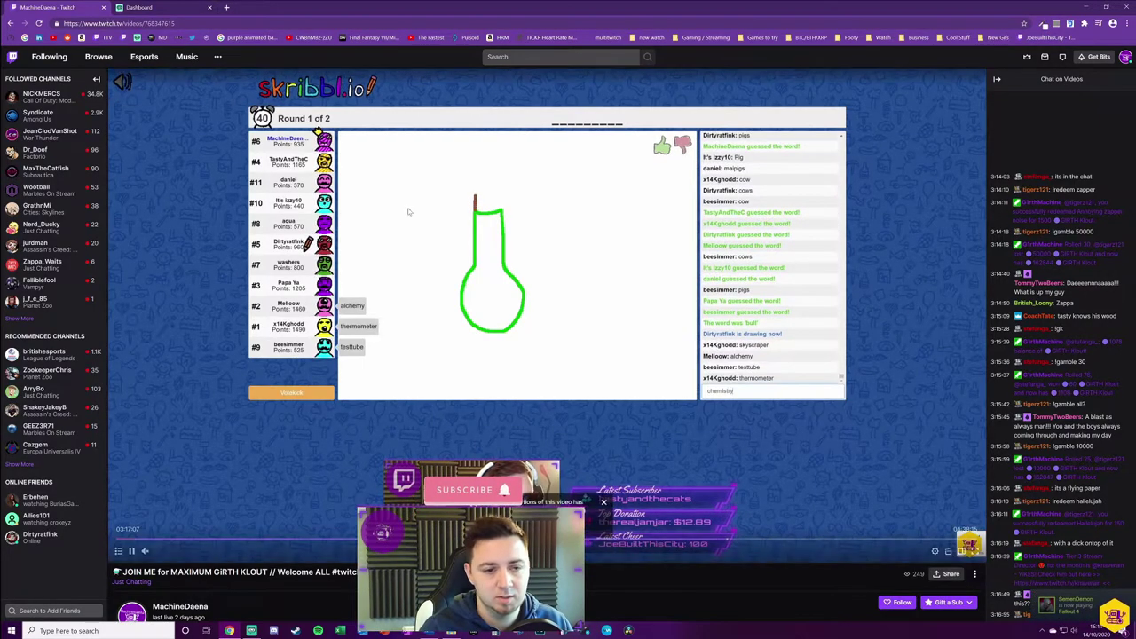
Switch back to the Streamlabs dashboard and open the Name settings of Cloudbot.
key(ctrl+Tab)
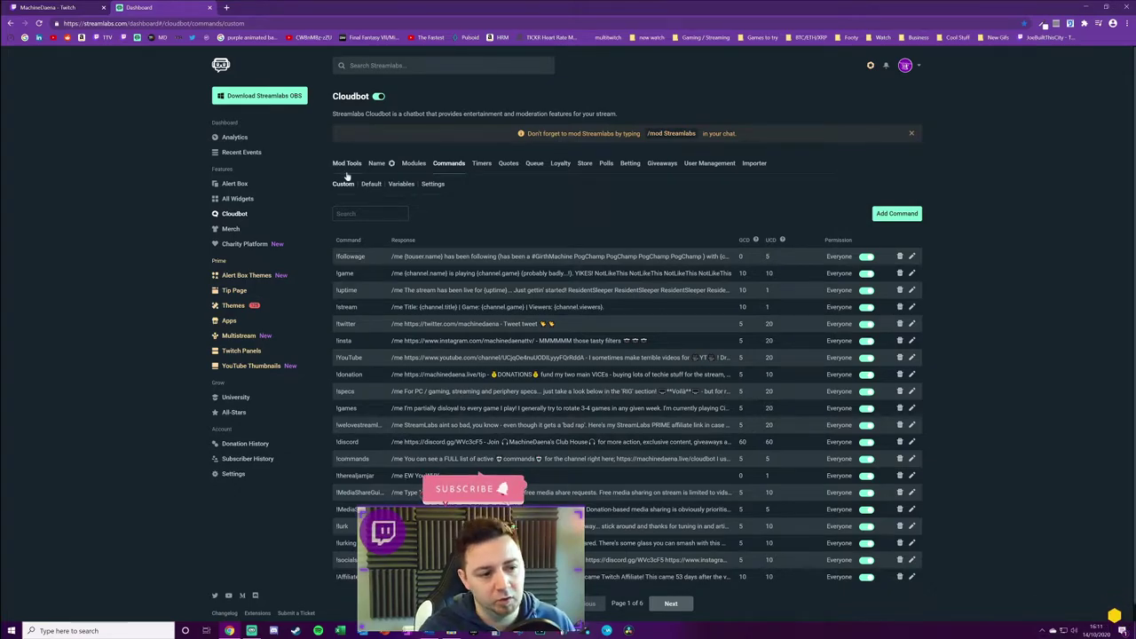
click(379, 163)
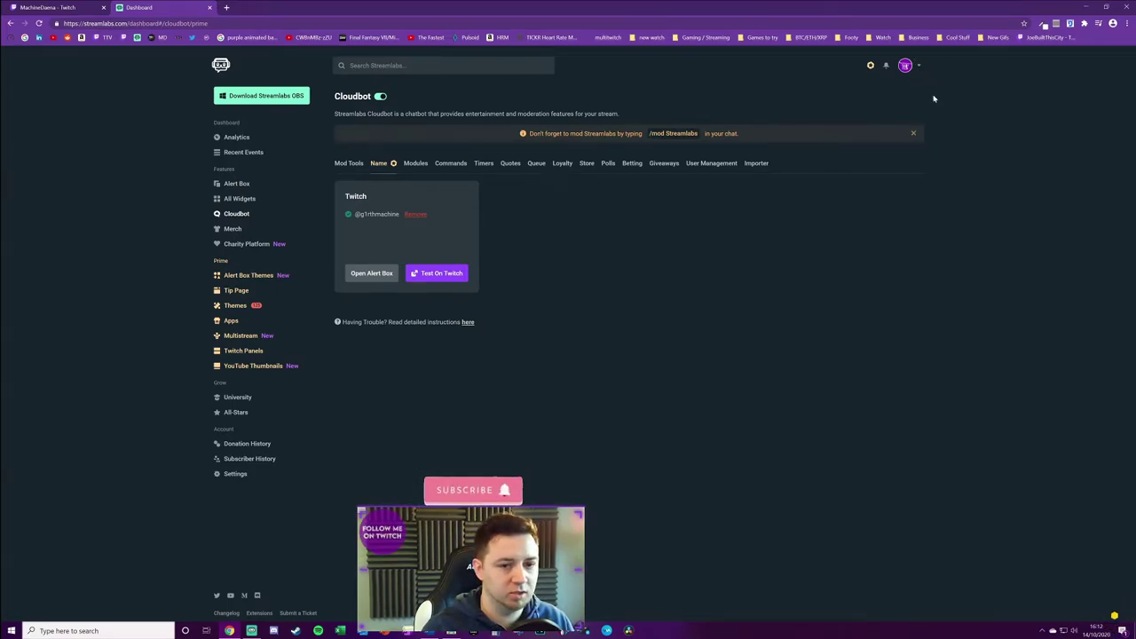
click(918, 66)
click(908, 339)
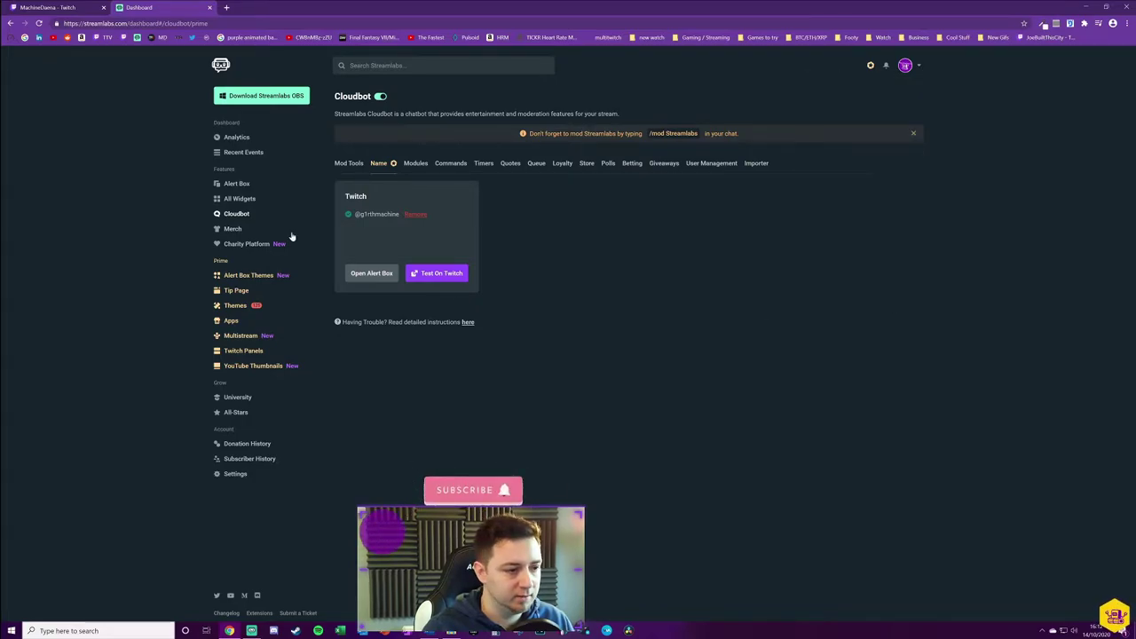
click(236, 215)
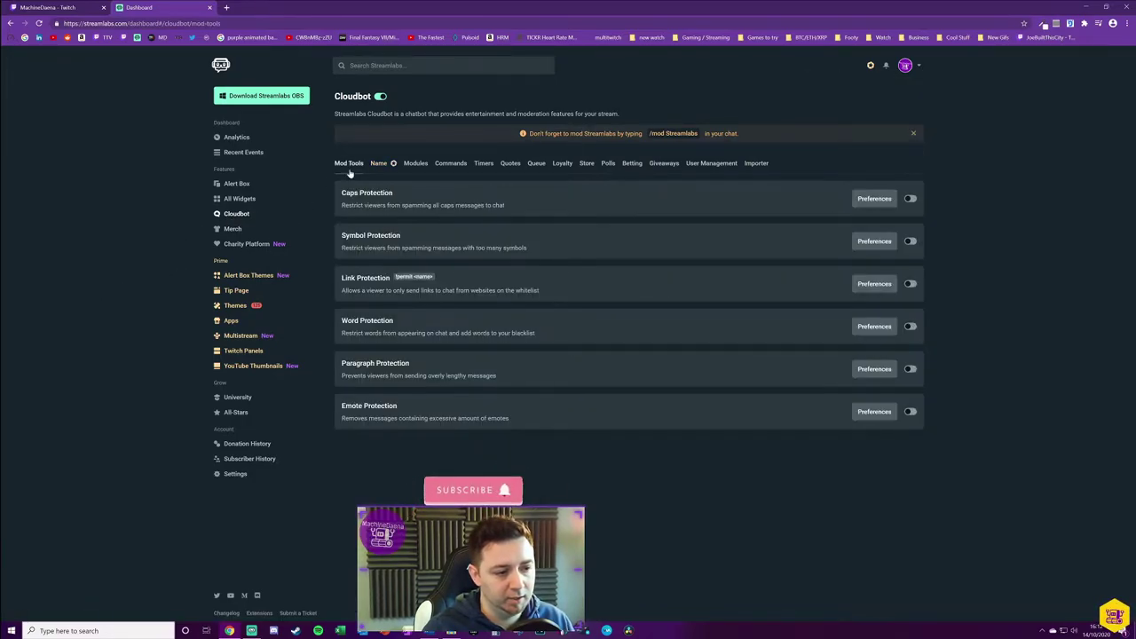
click(379, 163)
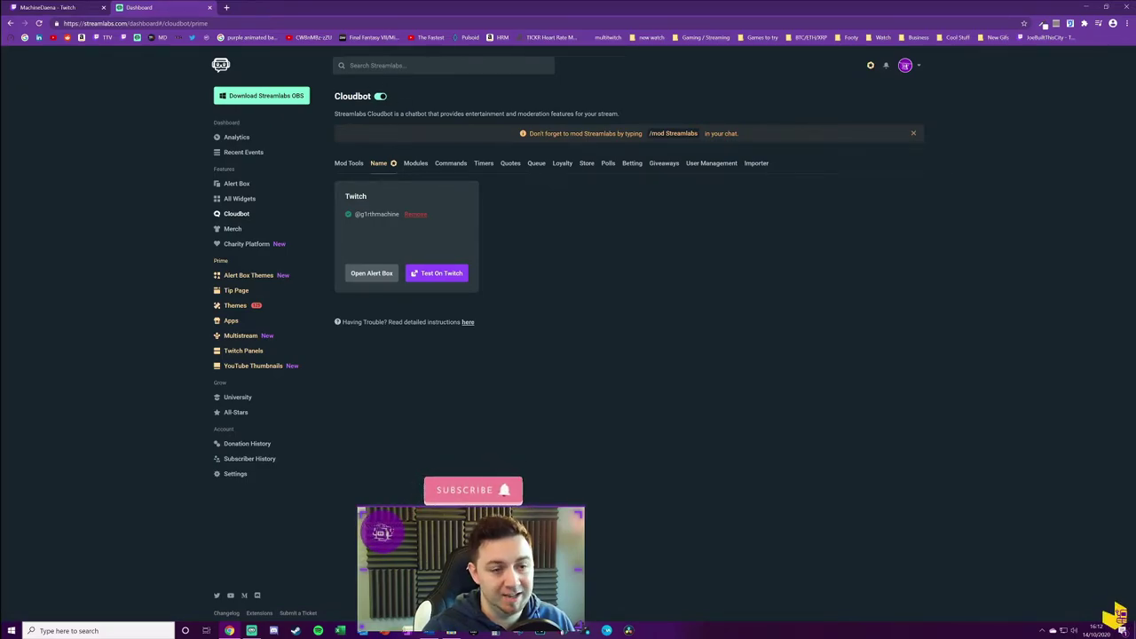
Examine the "/mod Streamlabs" notice in Cloudbot and the bot's messages in the Twitch chat replay.
drag(649, 138, 693, 136)
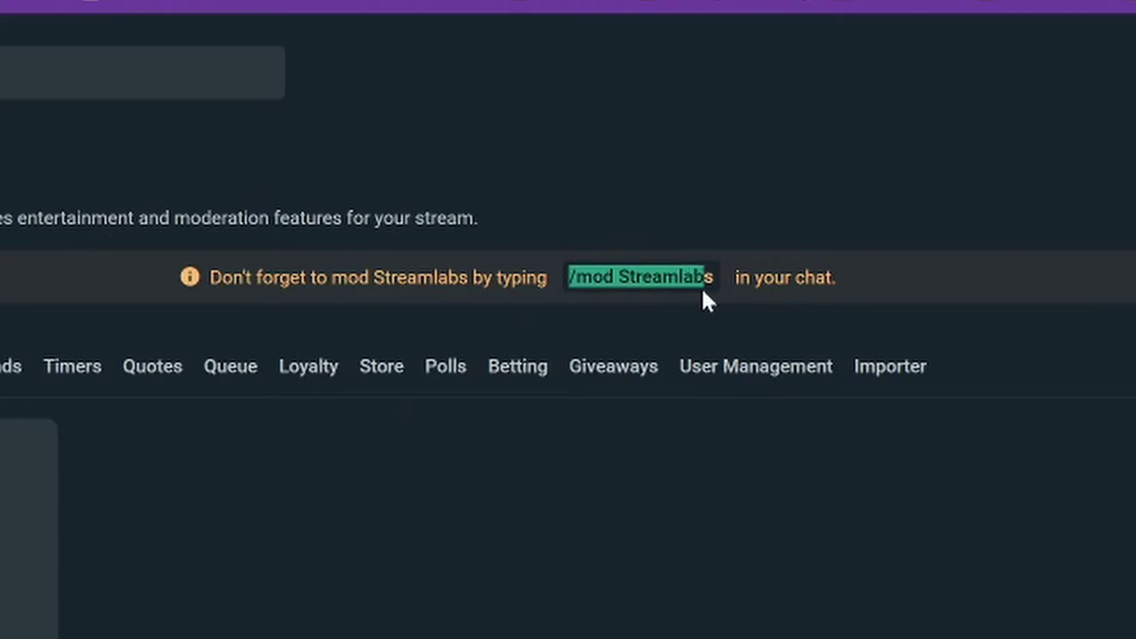
click(703, 293)
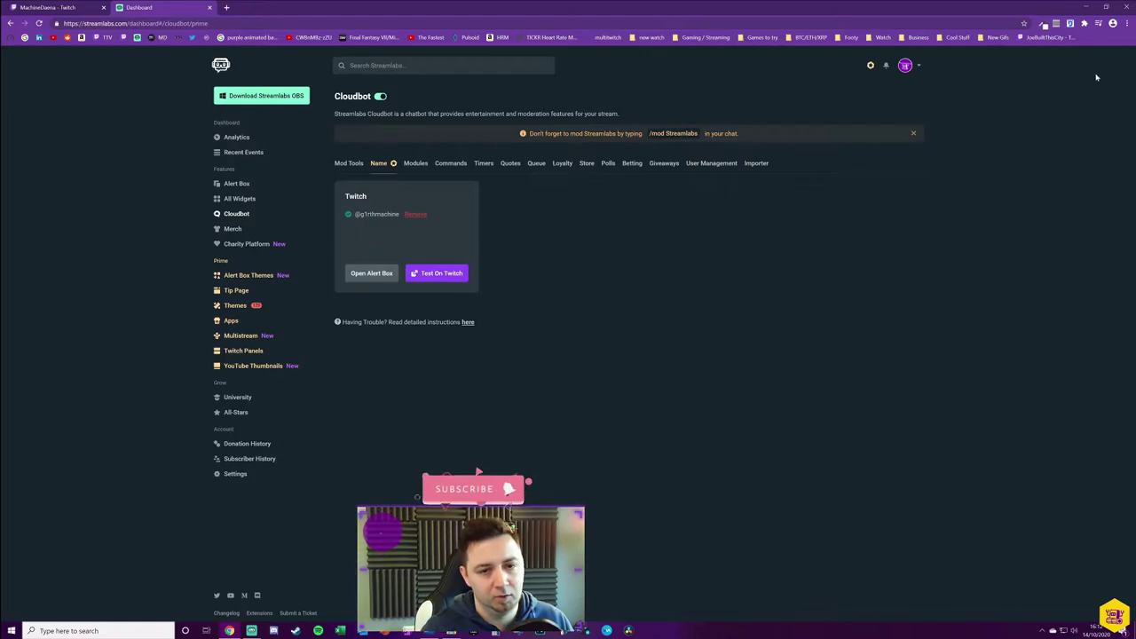
click(41, 12)
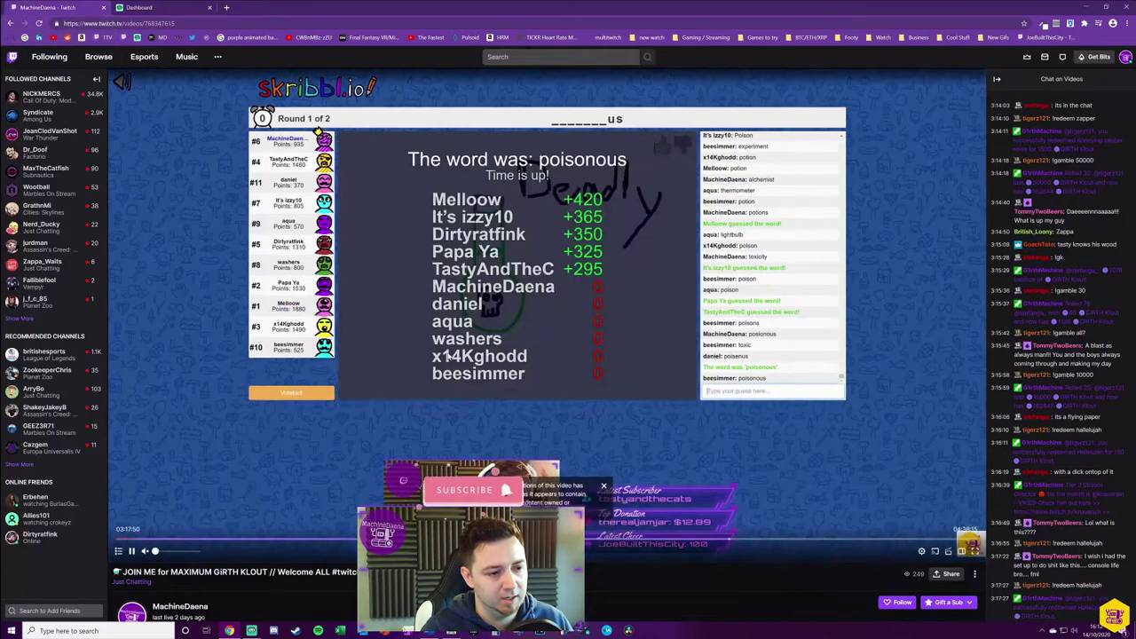
Remove the custom Twitch bot account linked in Cloudbot's Name settings and highlight the default bot name.
click(115, 7)
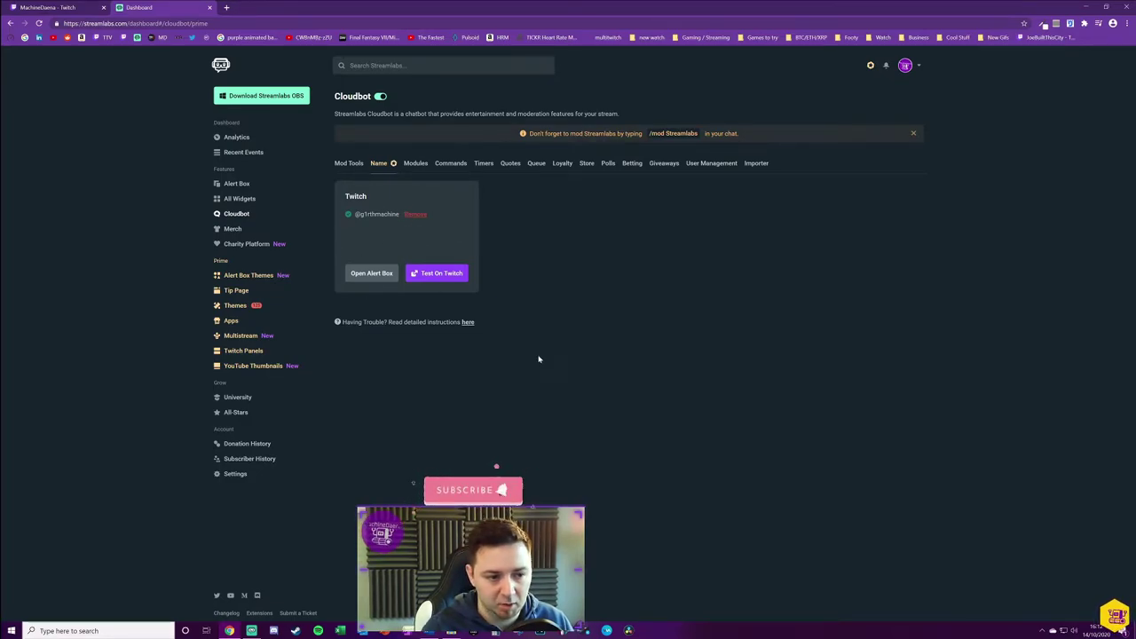
click(415, 214)
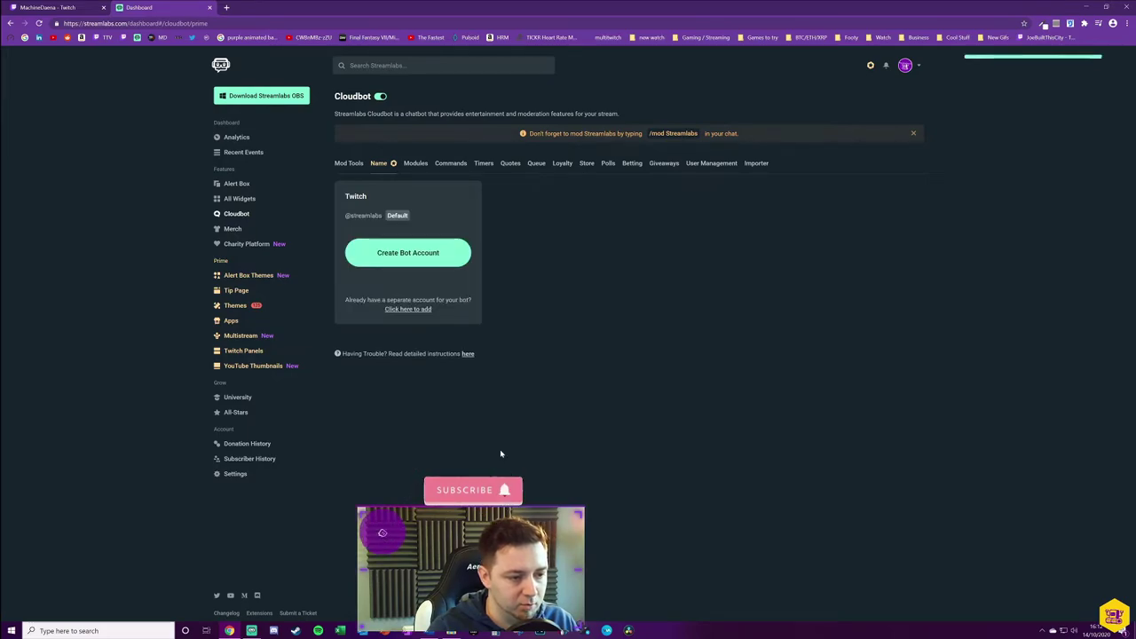
drag(343, 219, 384, 218)
click(377, 222)
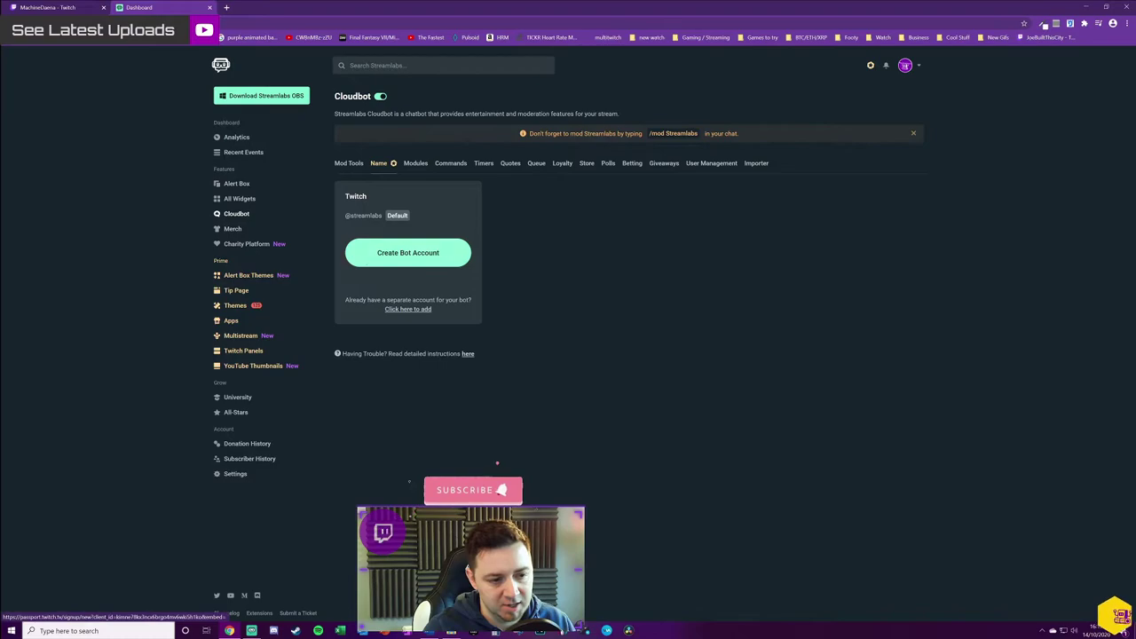
drag(345, 215, 377, 216)
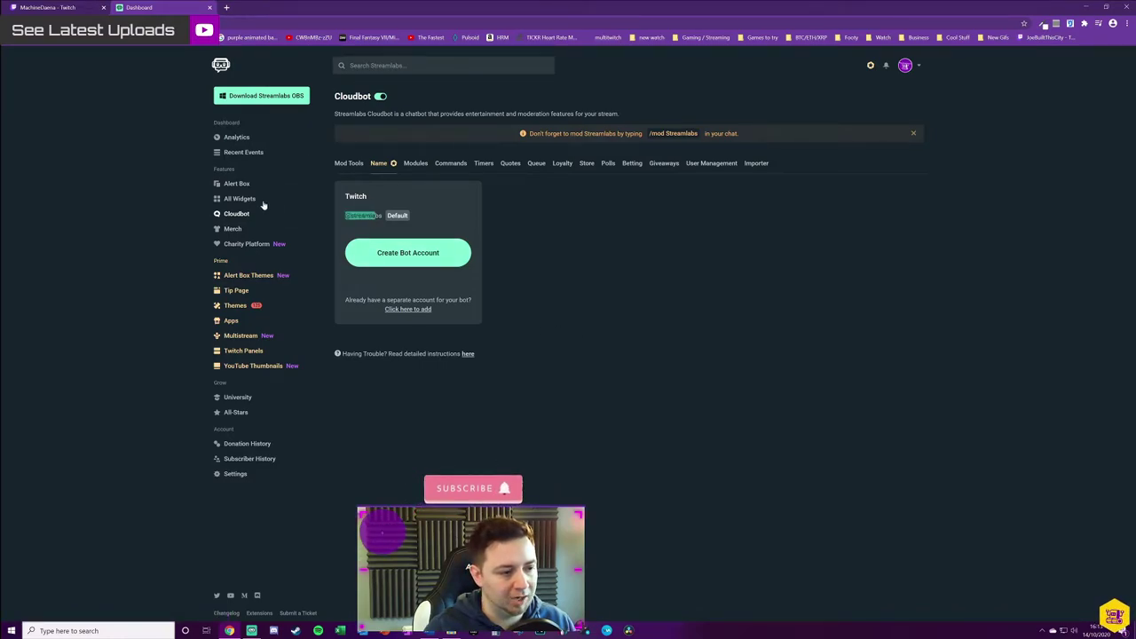
drag(395, 154, 384, 222)
click(369, 204)
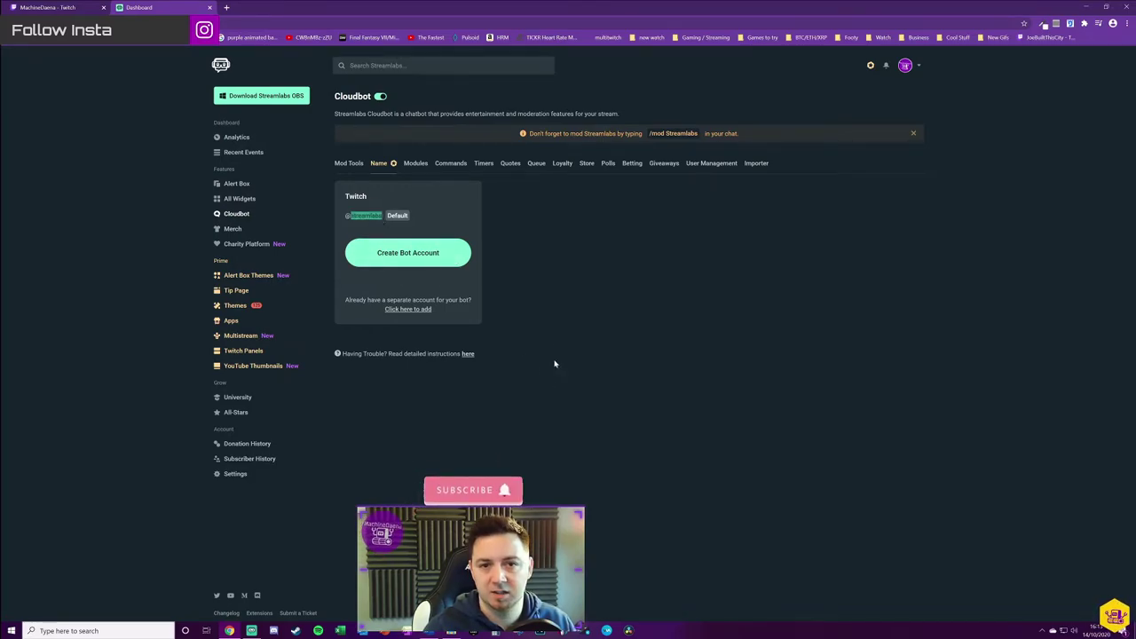
click(498, 343)
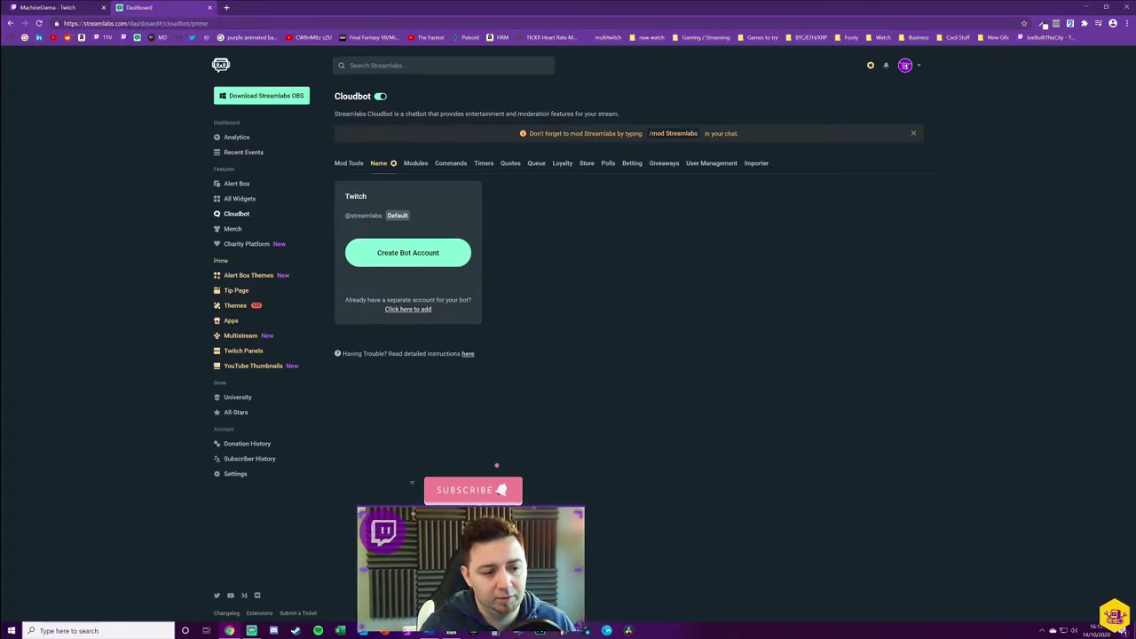
Start adding a separate bot account, log out of the main Twitch account and log in with the bot account's username and password.
click(399, 309)
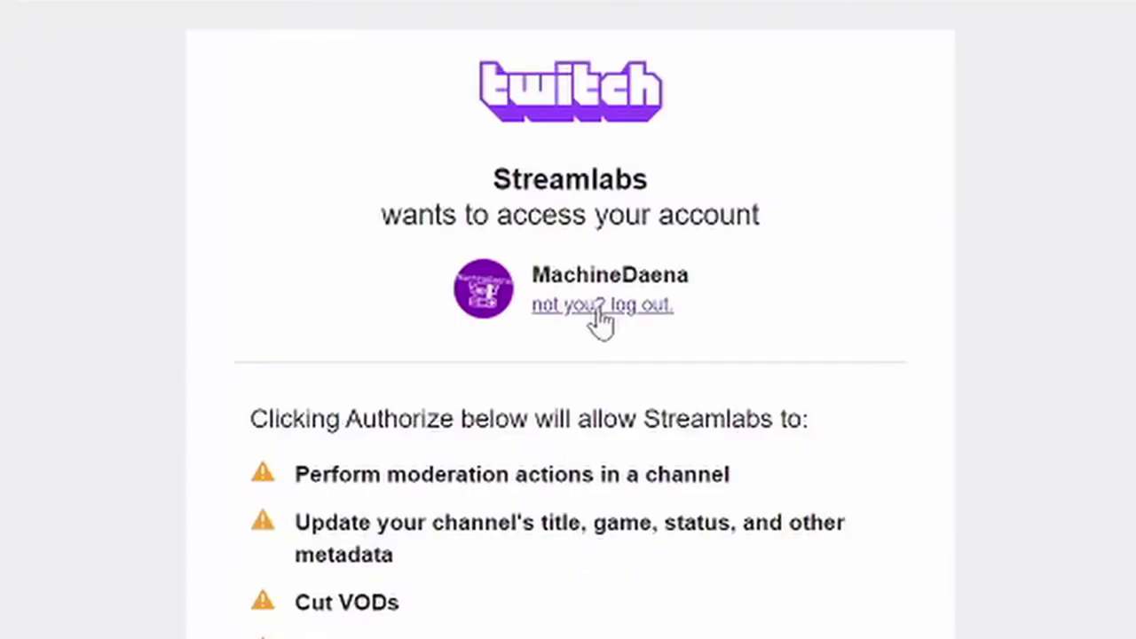
click(577, 131)
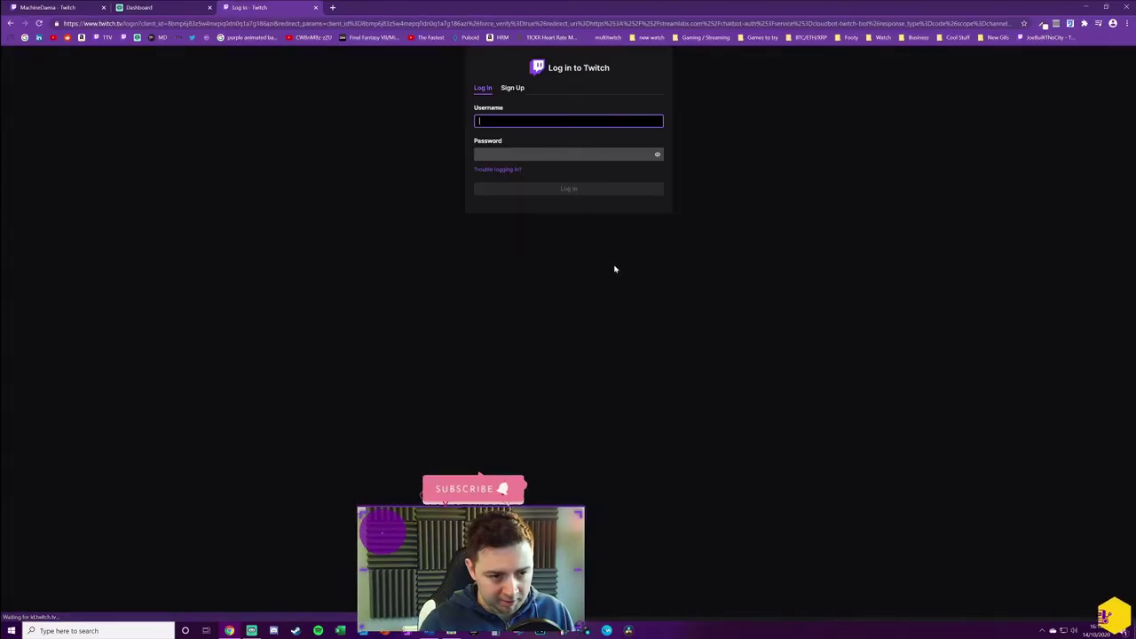
text(Girth)
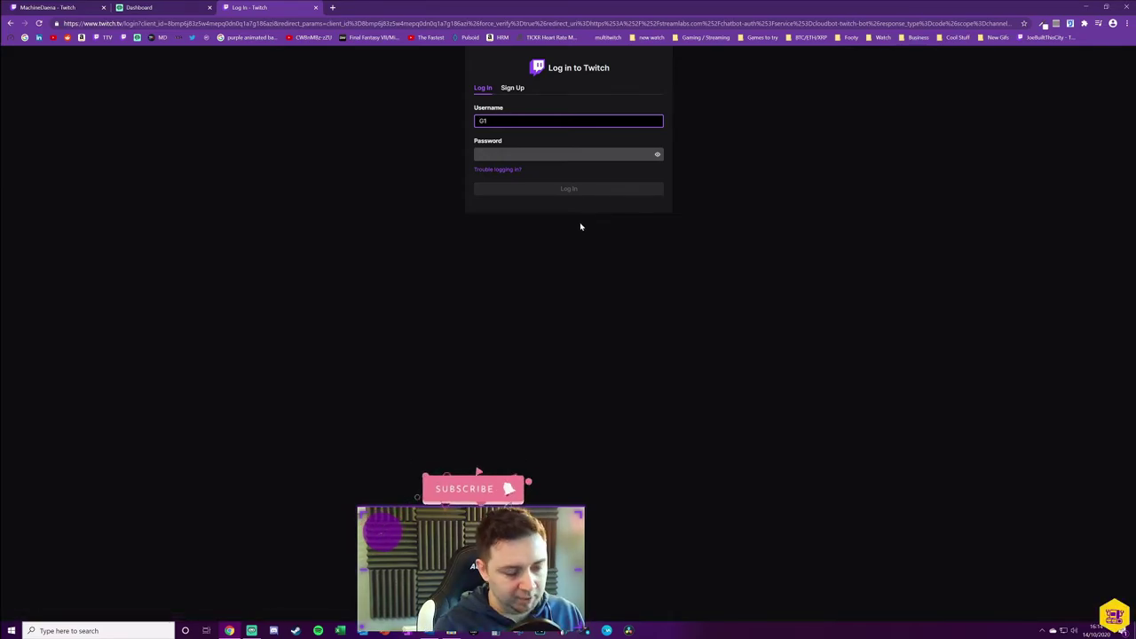
text(Machine)
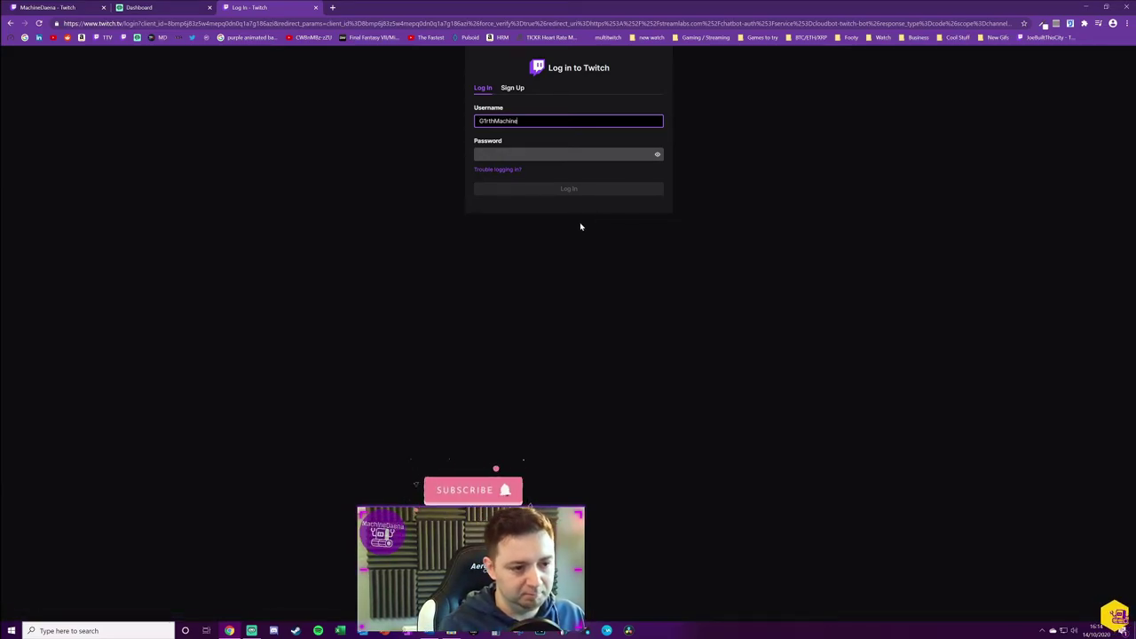
key(Tab)
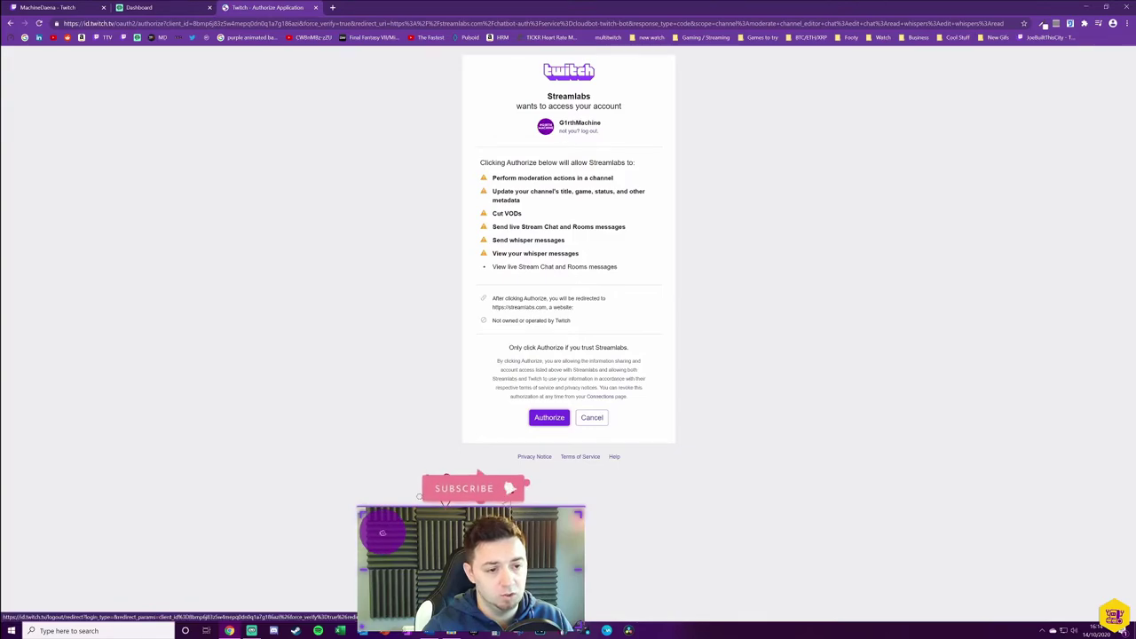
Authorize Streamlabs to access the bot's Twitch account.
click(549, 418)
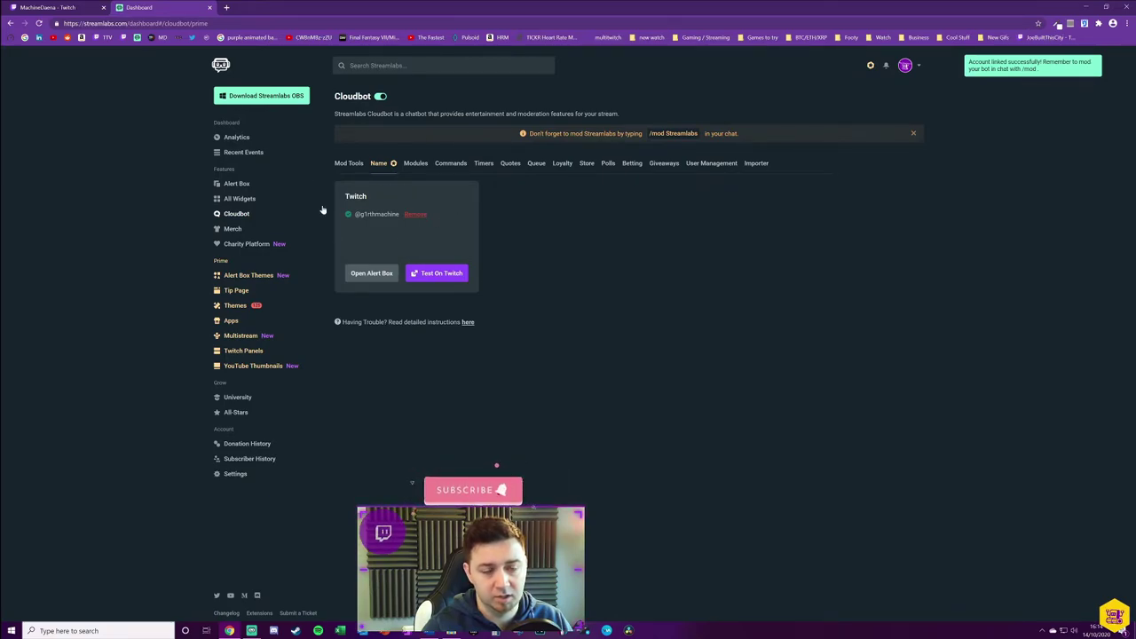
Switch to Twitch, open the bot channel's chat and view the name color choices in its chat identity settings.
key(ctrl+shift+Tab)
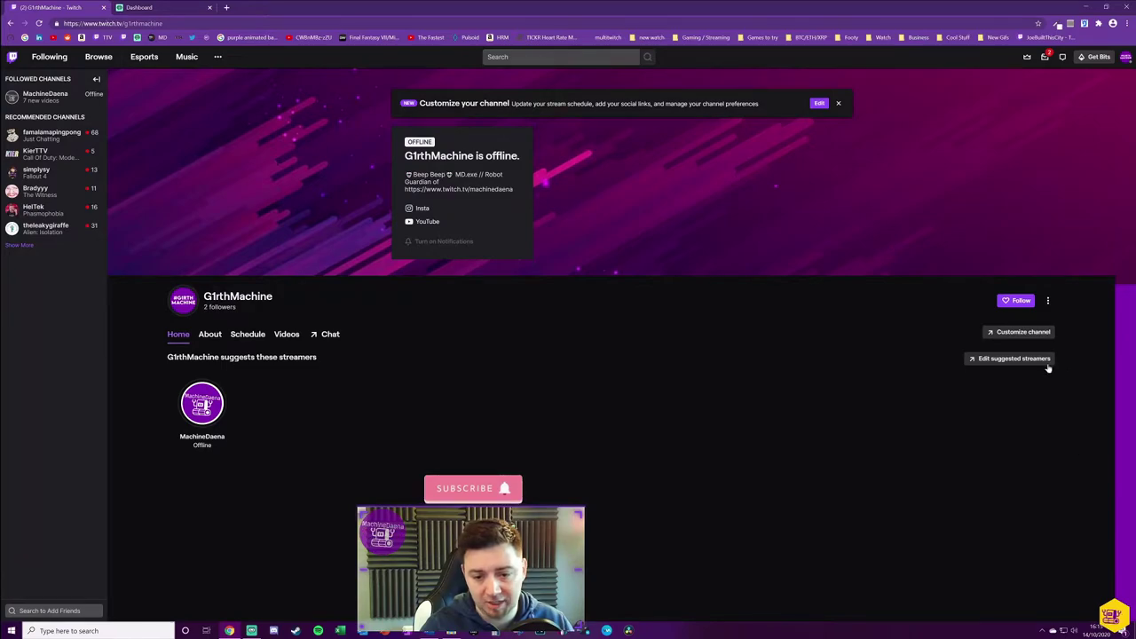
click(327, 334)
click(1088, 610)
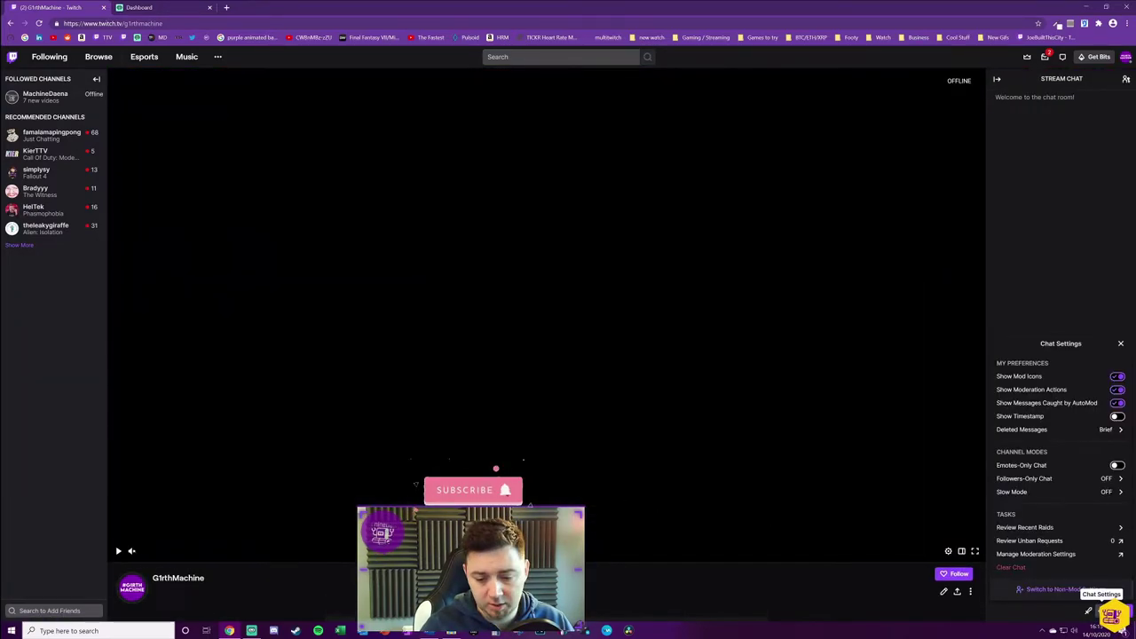
click(1019, 589)
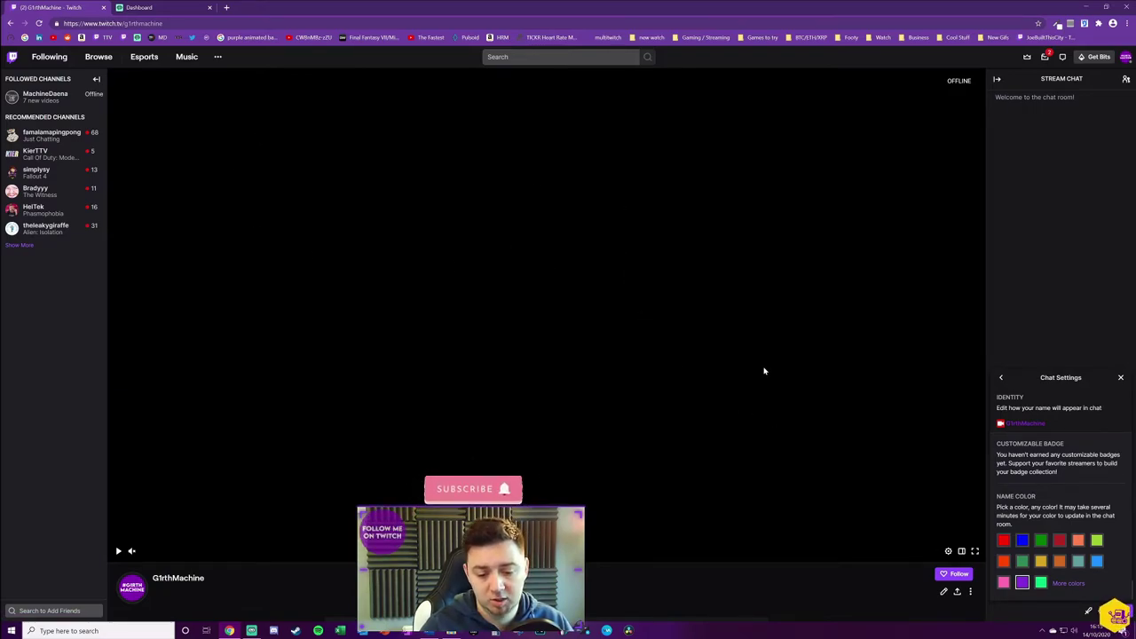
key(ctrl+Tab)
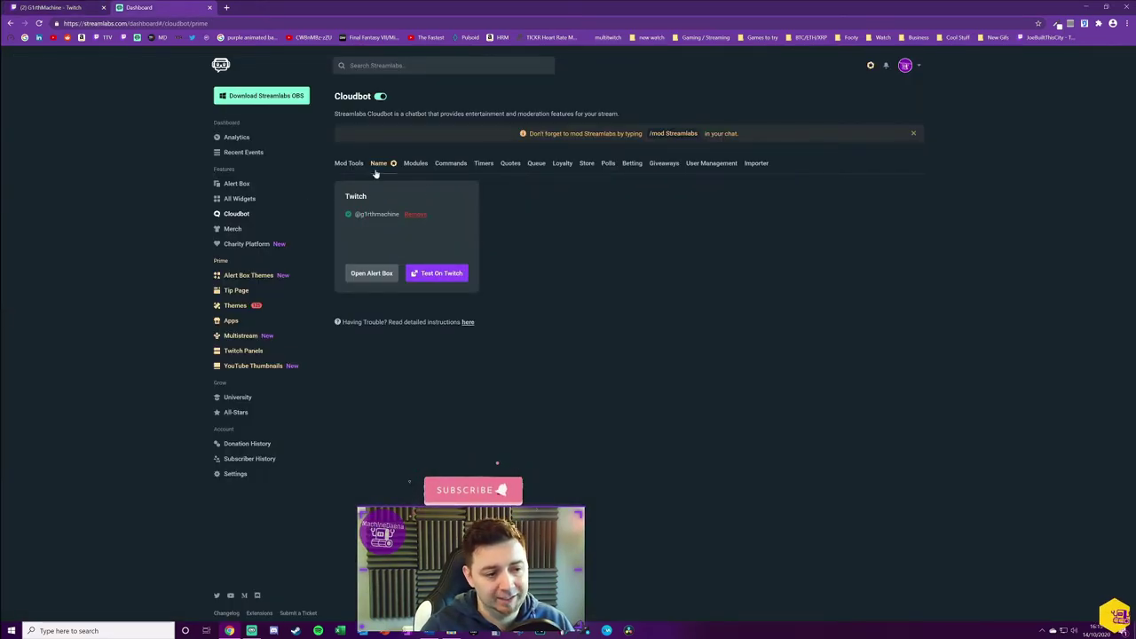
click(16, 6)
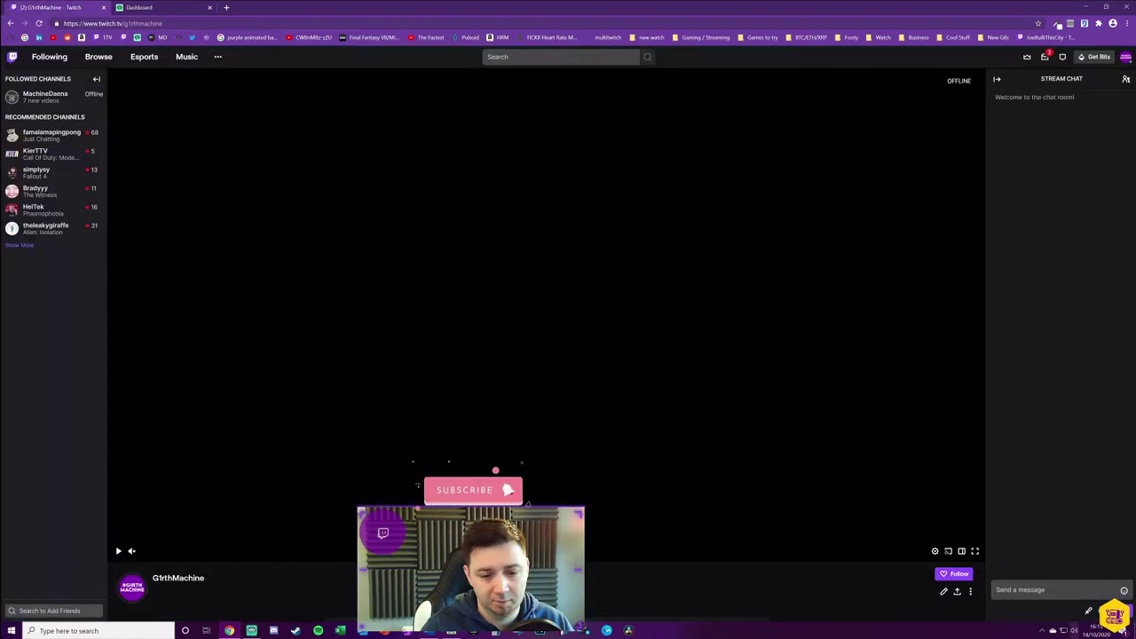
Switch back to Streamlabs and examine the response of Cloudbot's FollowTwitch timer, closing it without saving.
click(169, 8)
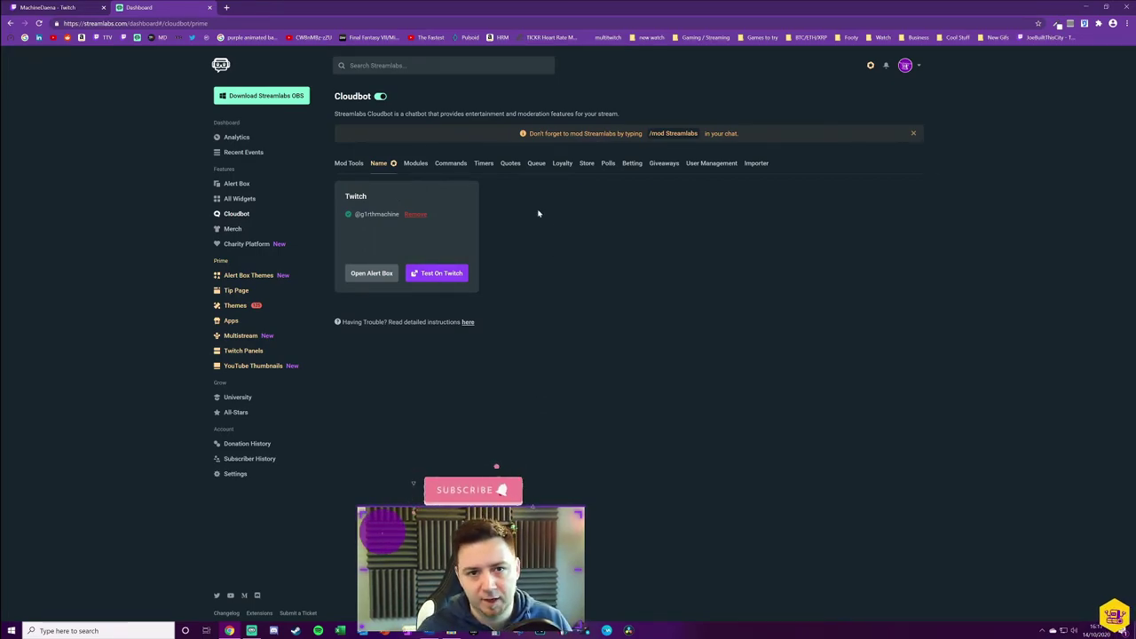
click(451, 164)
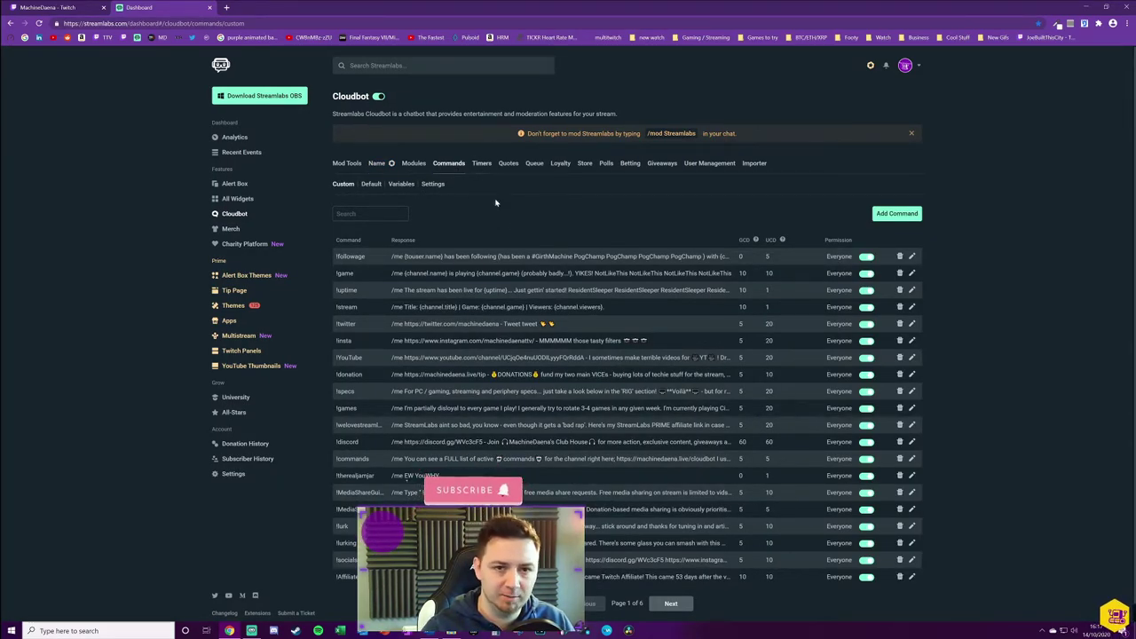
click(481, 164)
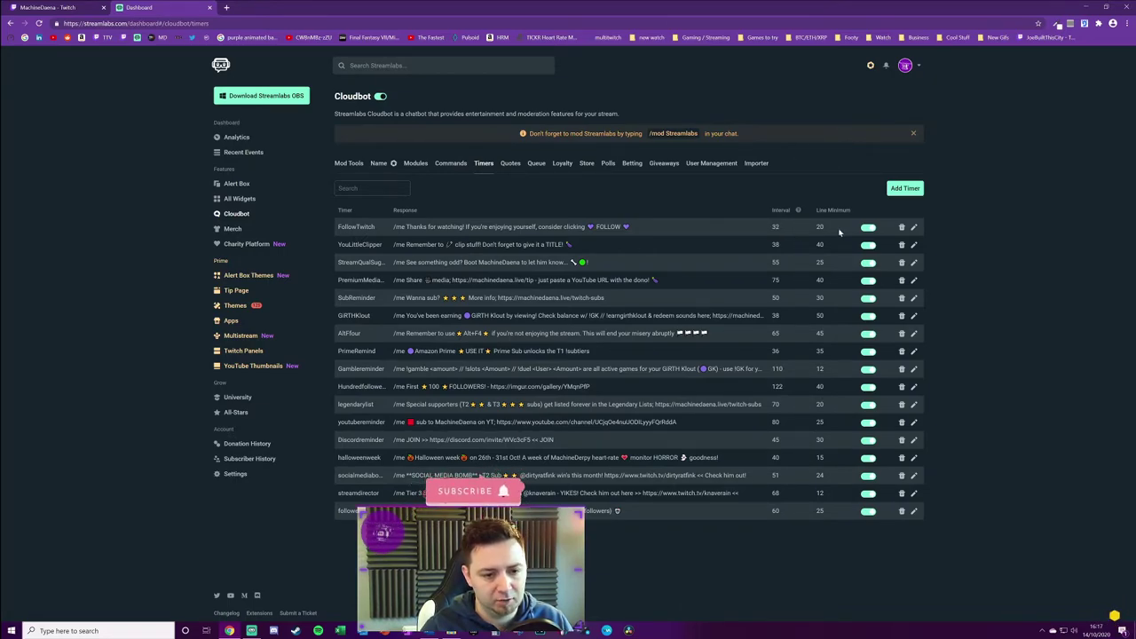
click(914, 228)
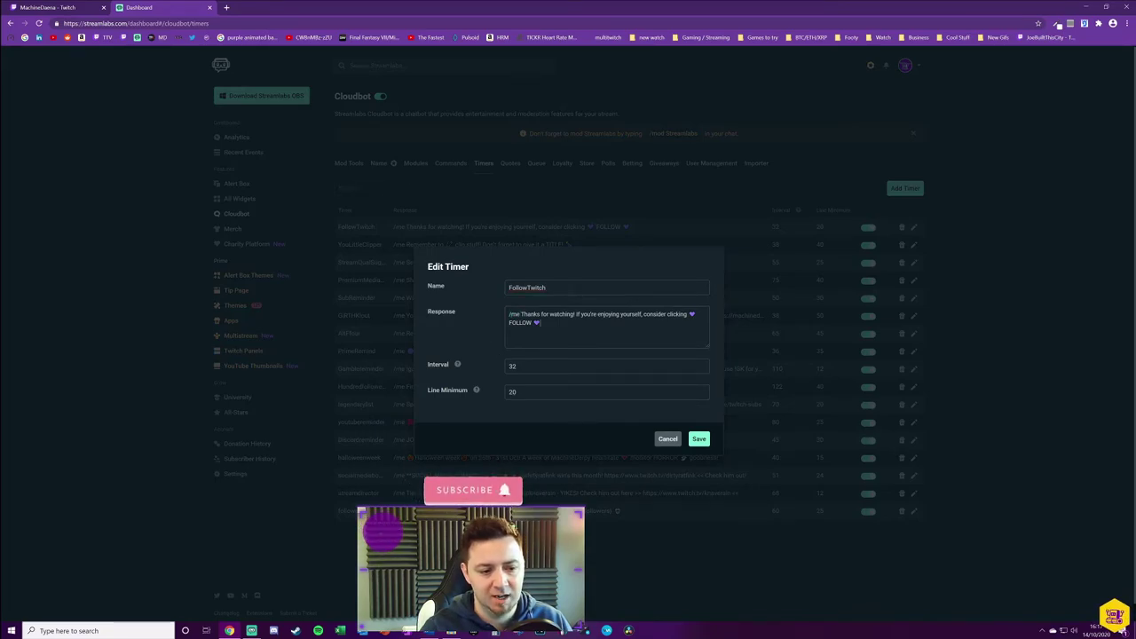
click(672, 441)
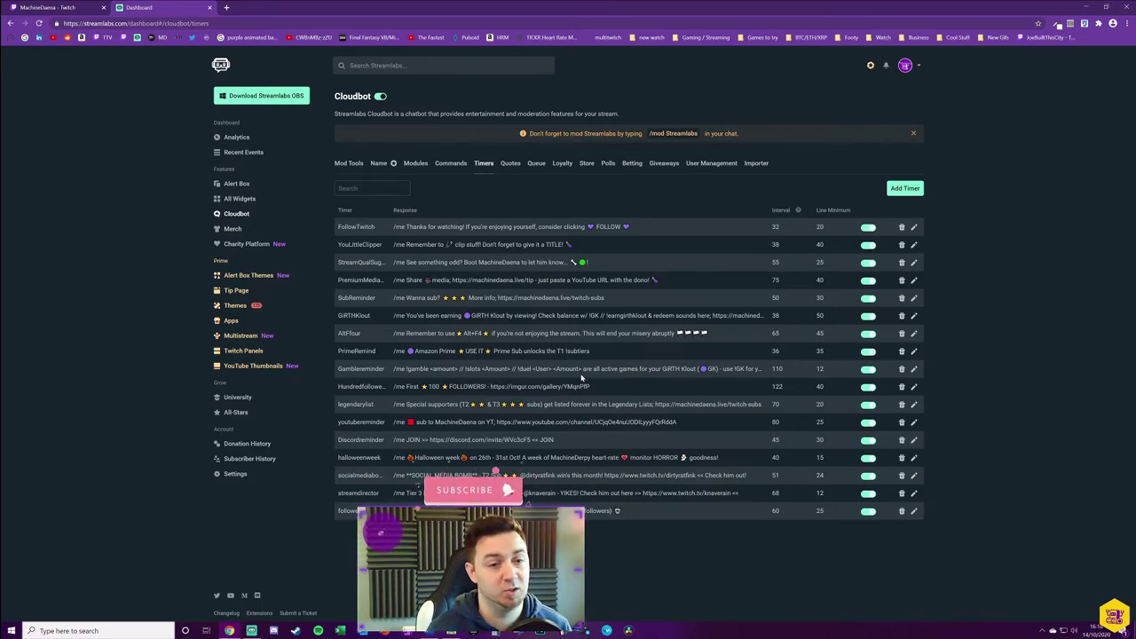
Inspect the /me prefix in the response of the custom !followage command and close it without changes.
click(450, 162)
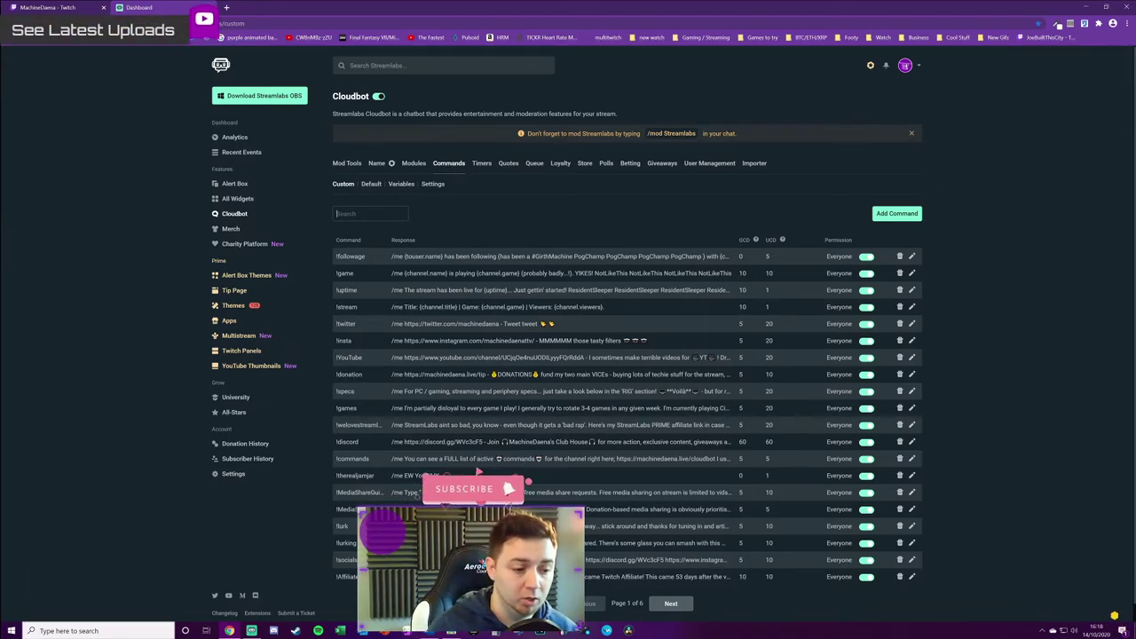
click(911, 256)
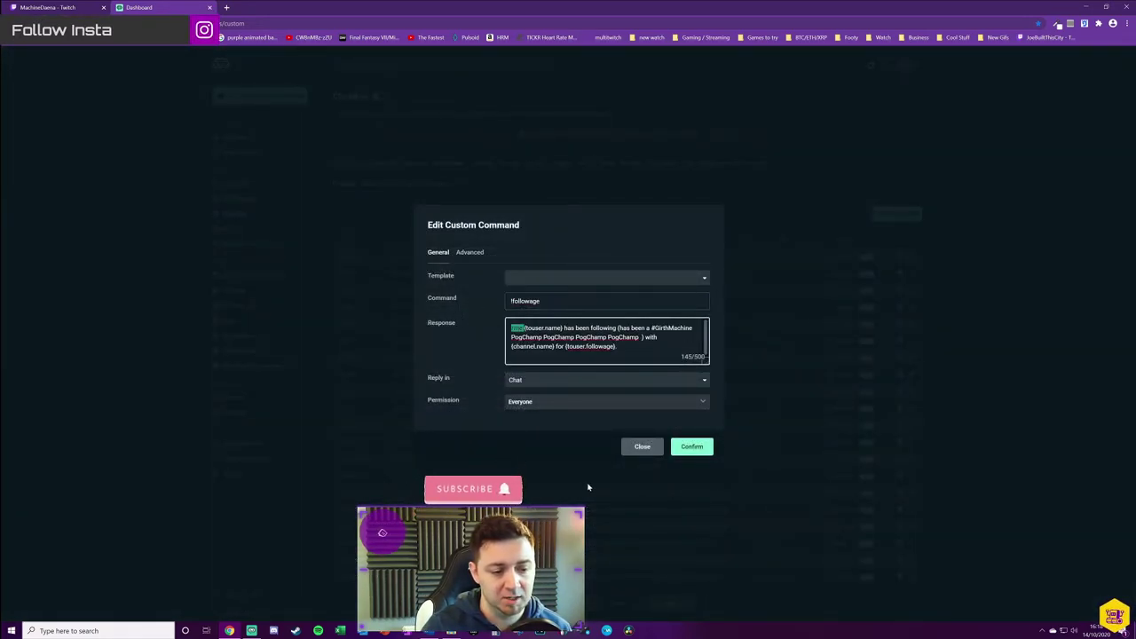
click(642, 447)
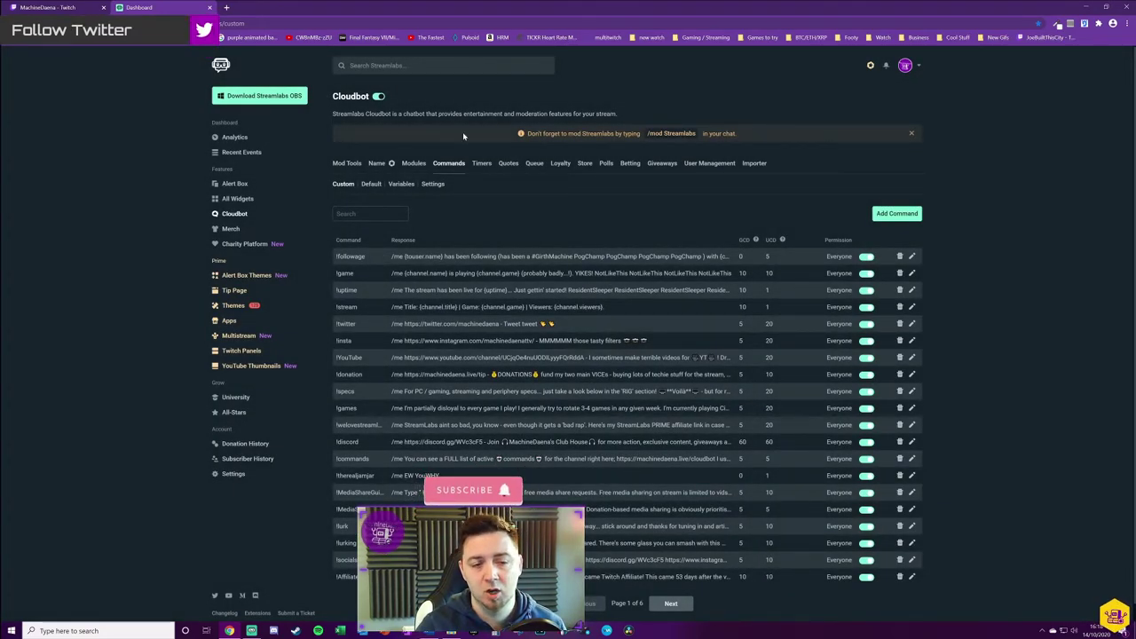
Inspect the /me prefix in the success responses of the default !addcommand and !editcommand commands, closing each without changes.
click(371, 184)
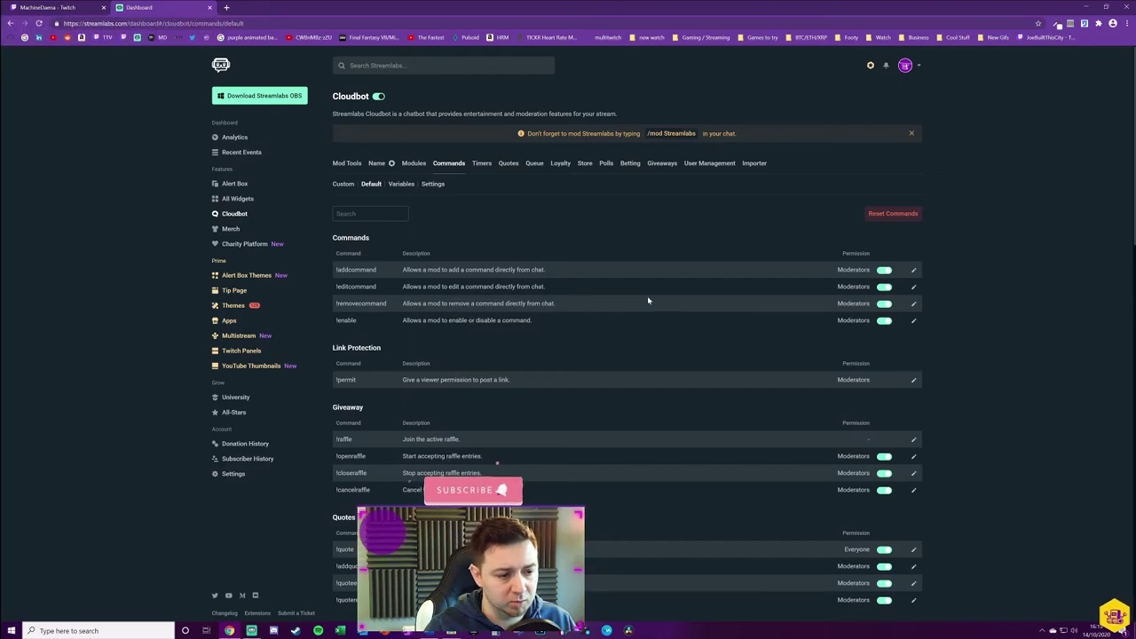
scroll(593, 334, down, 3)
scroll(593, 335, up, 3)
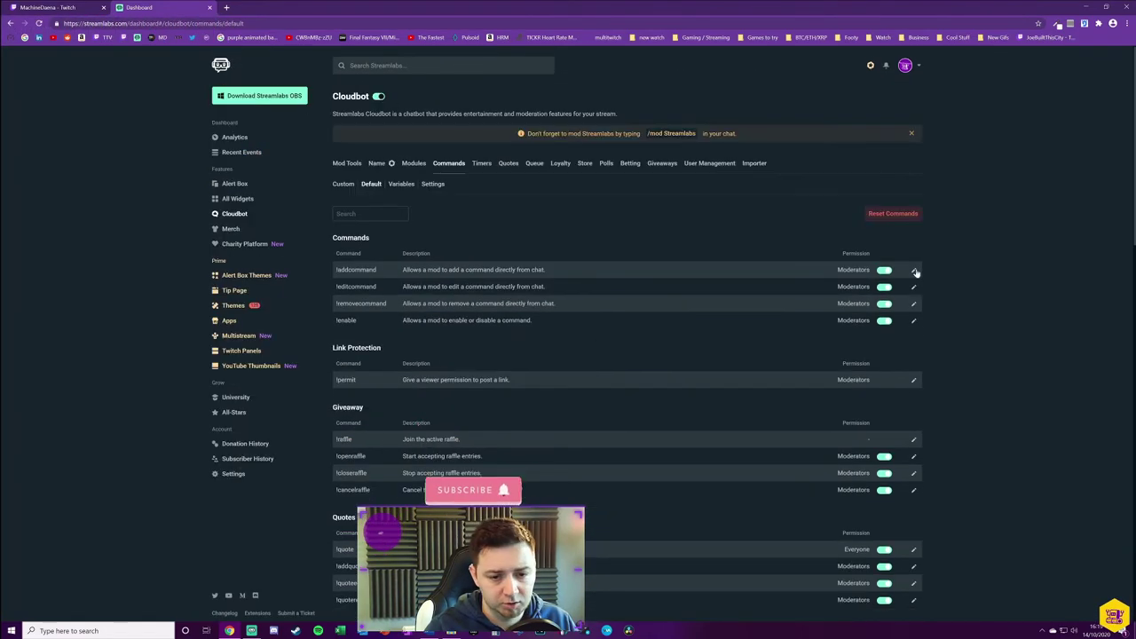
click(913, 269)
drag(524, 325, 482, 330)
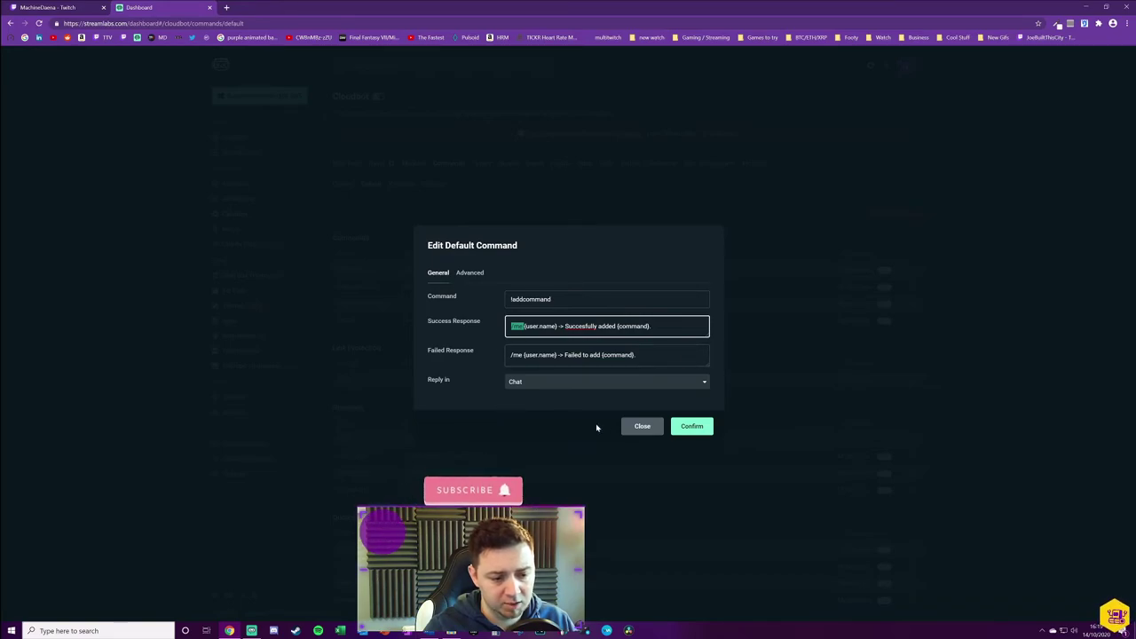
click(641, 426)
click(914, 287)
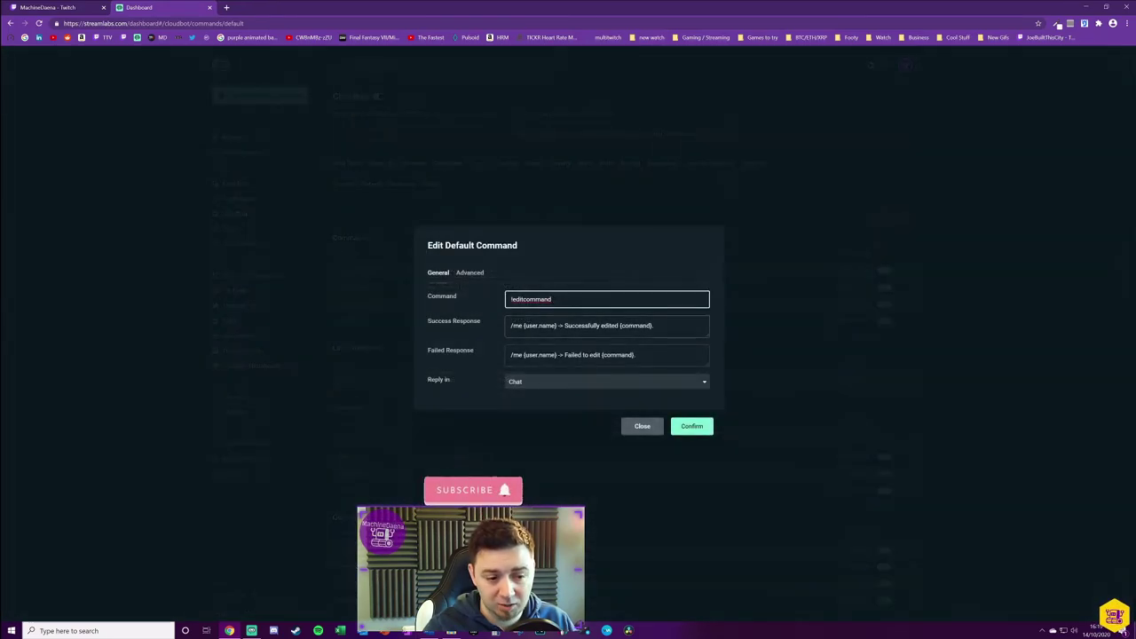
drag(525, 326, 502, 330)
click(642, 426)
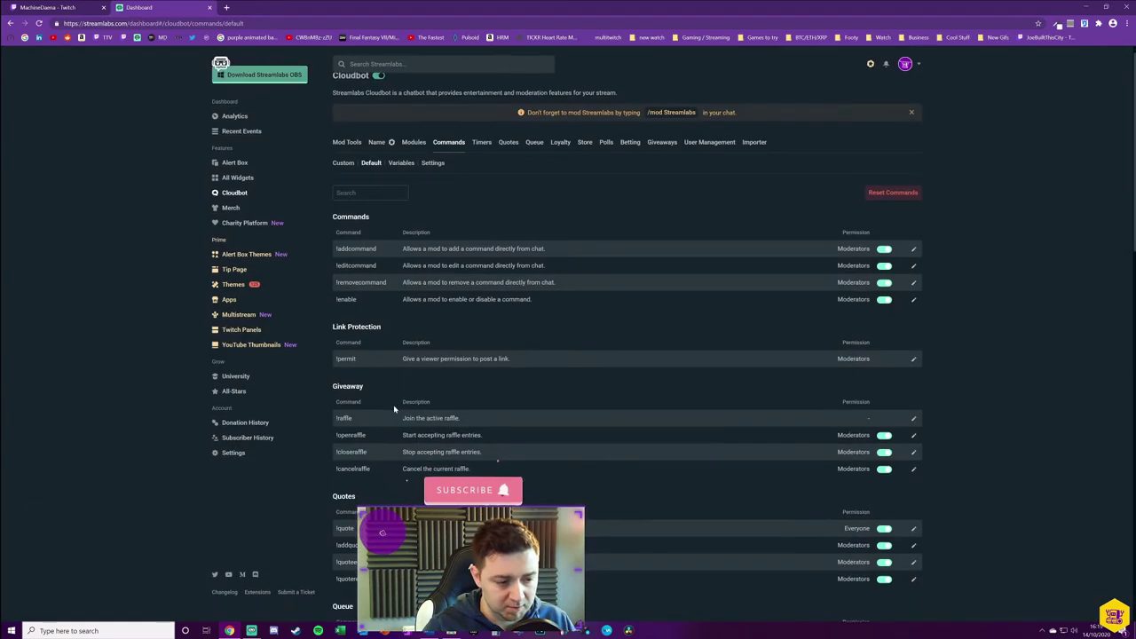
Look through the remaining default commands and open the command settings with the cooldown, cost and permission messages.
scroll(394, 409, down, 1)
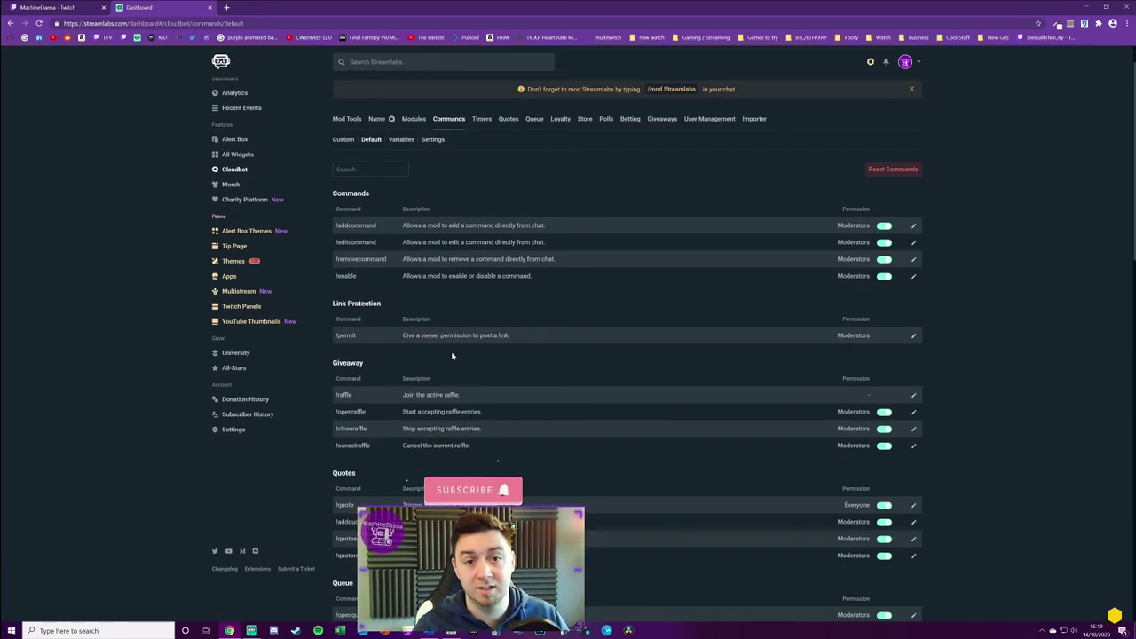
scroll(451, 356, down, 10)
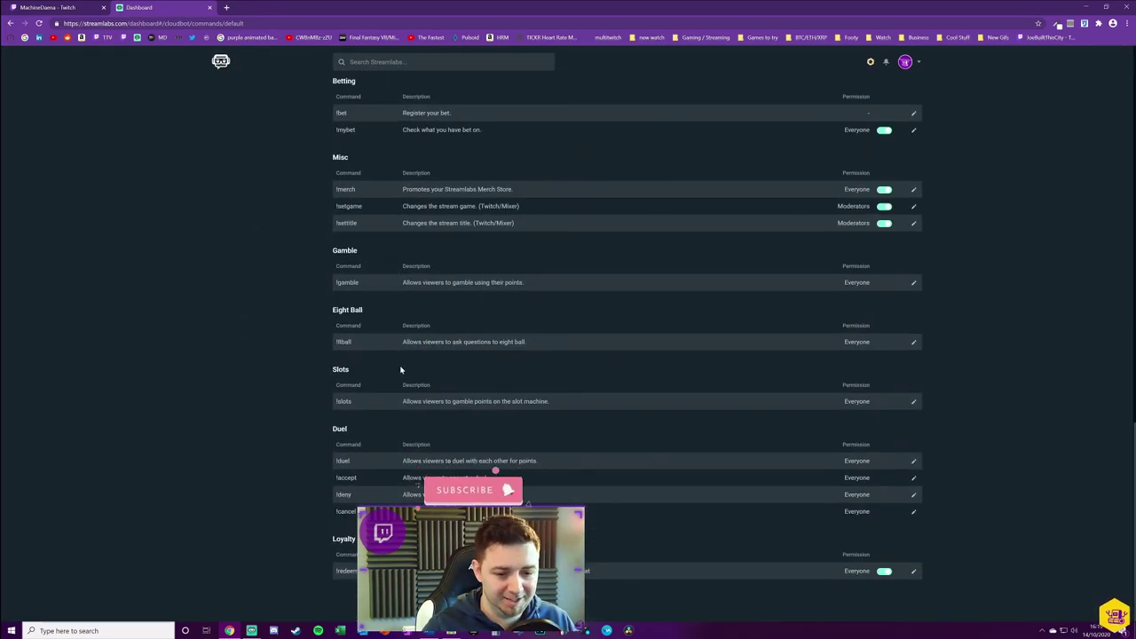
scroll(400, 369, up, 7)
scroll(728, 410, down, 2)
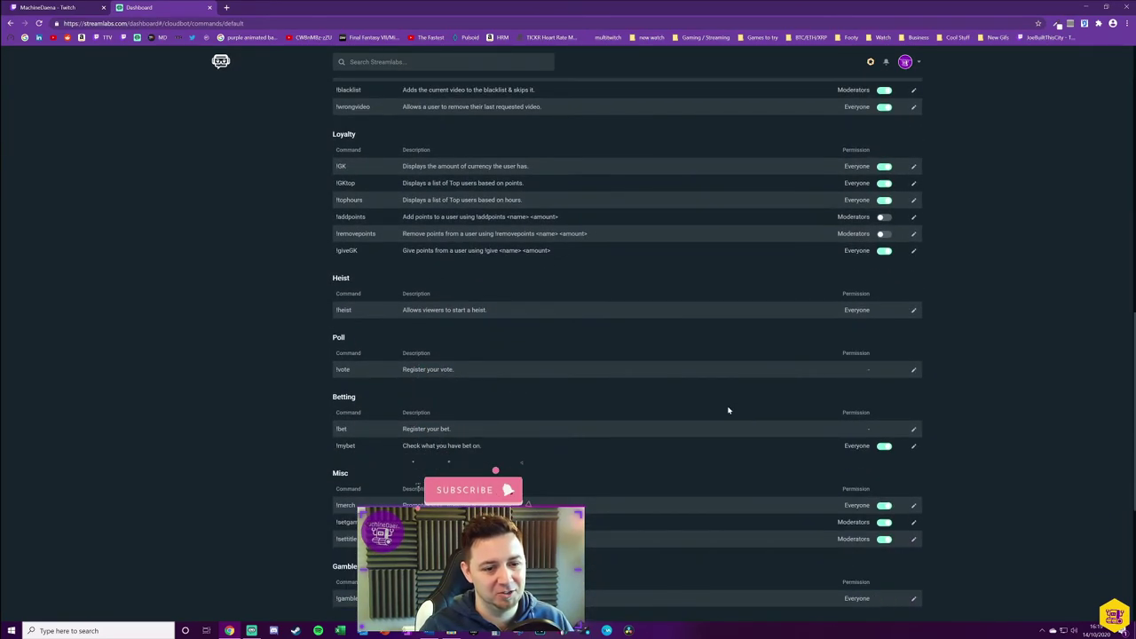
scroll(728, 410, up, 15)
click(433, 184)
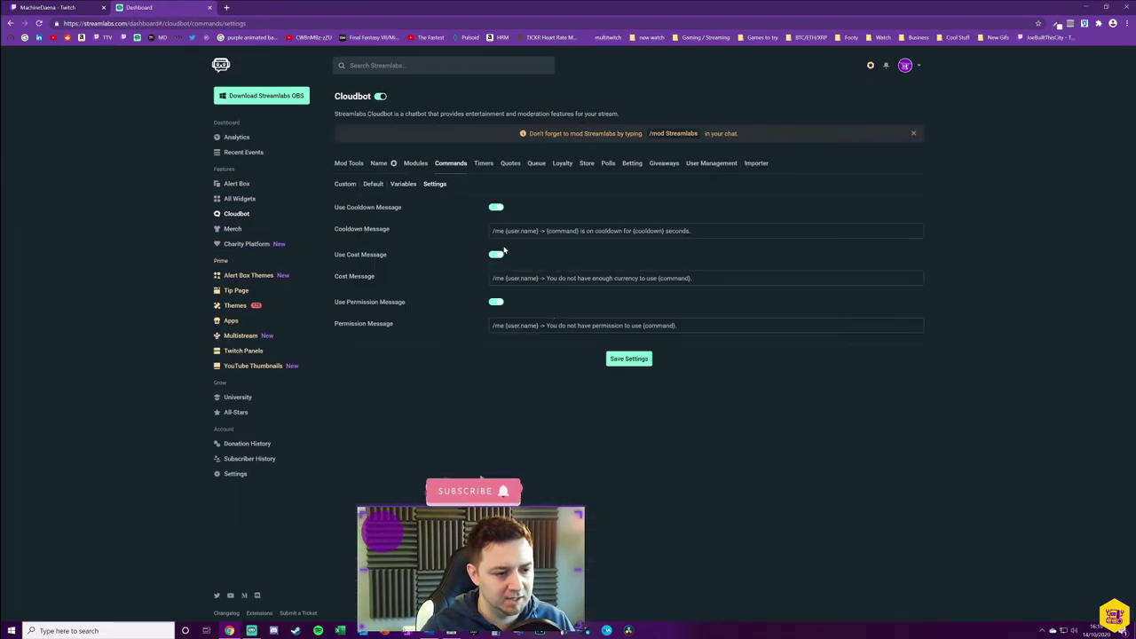